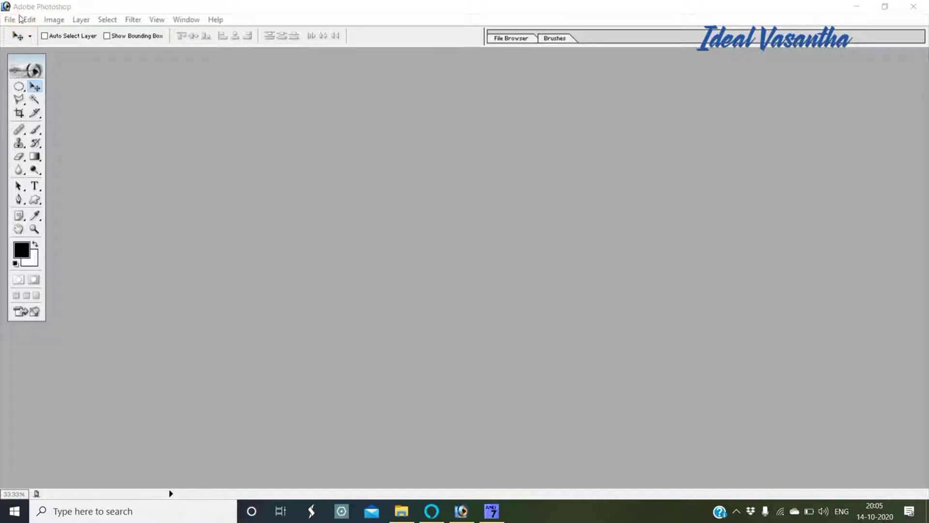
# Step: Create a new white RGB document, 6 inches wide by 3 inches high at 600 pixels/inch
pyautogui.click(12, 20)
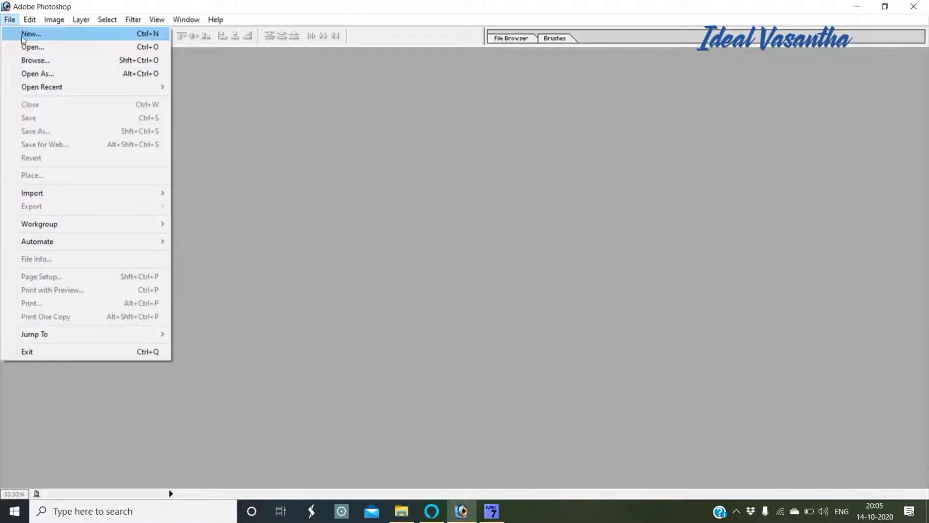
pyautogui.click(24, 35)
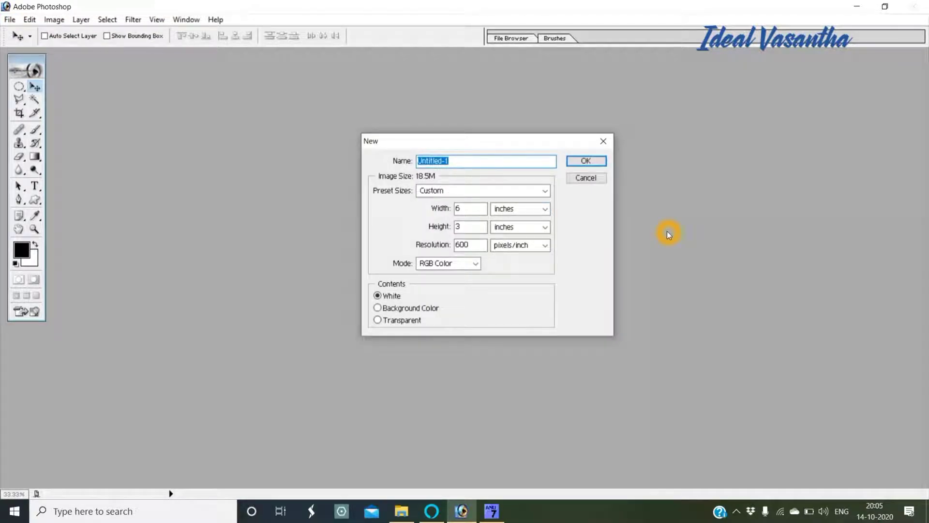
pyautogui.click(462, 223)
pyautogui.click(487, 237)
pyautogui.click(586, 160)
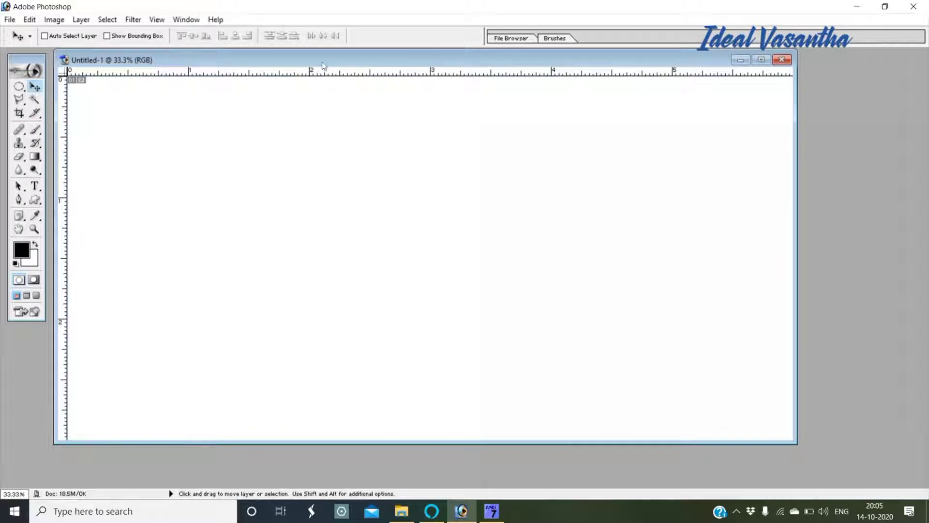
pyautogui.moveTo(327, 57); pyautogui.dragTo(345, 59)
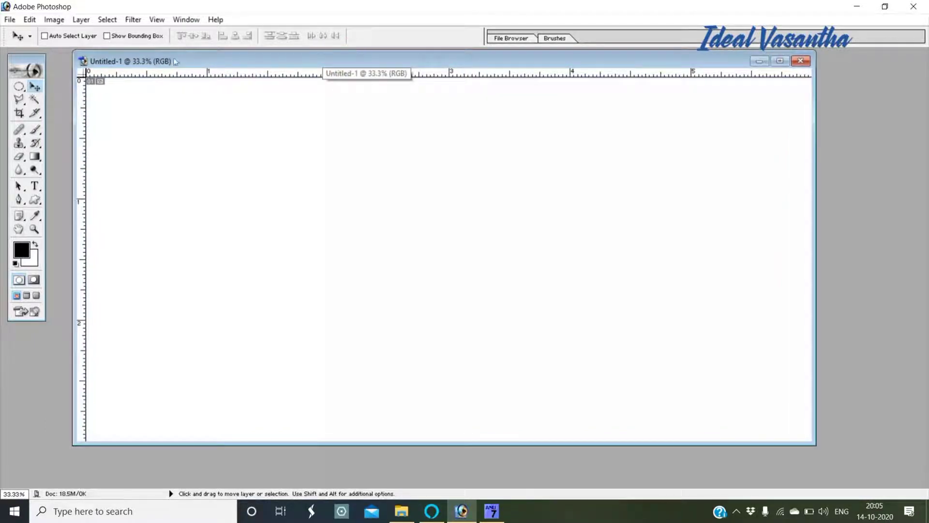
# Step: Open the file SADUULA BATHUKAMMA.psd from the Desktop
pyautogui.click(10, 20)
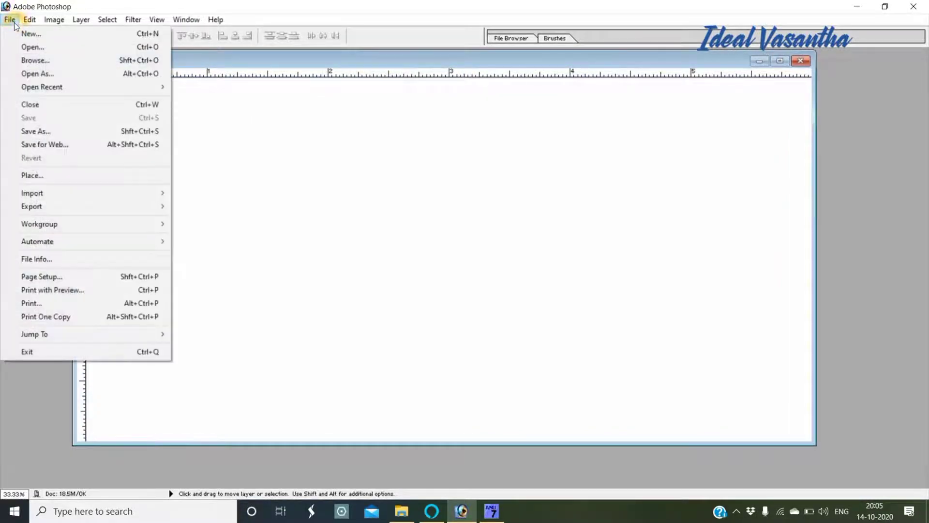
pyautogui.click(30, 47)
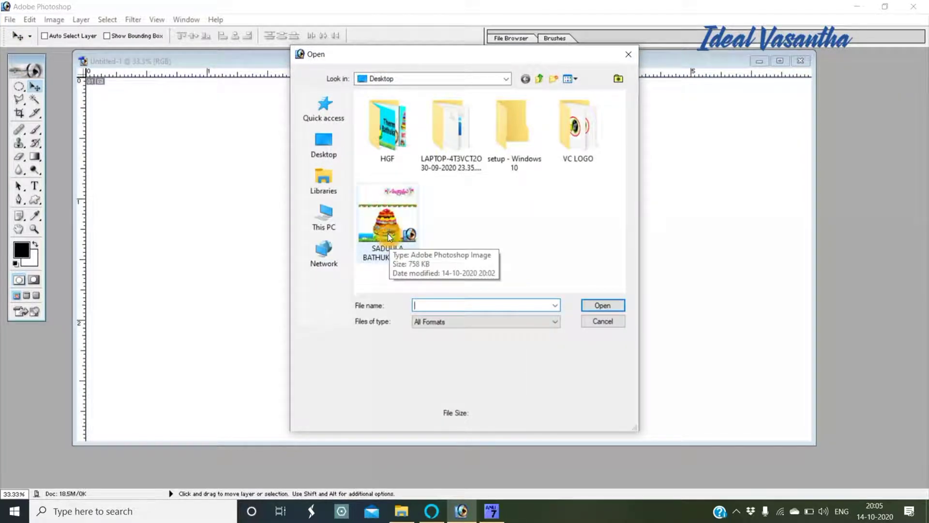
pyautogui.doubleClick(387, 234)
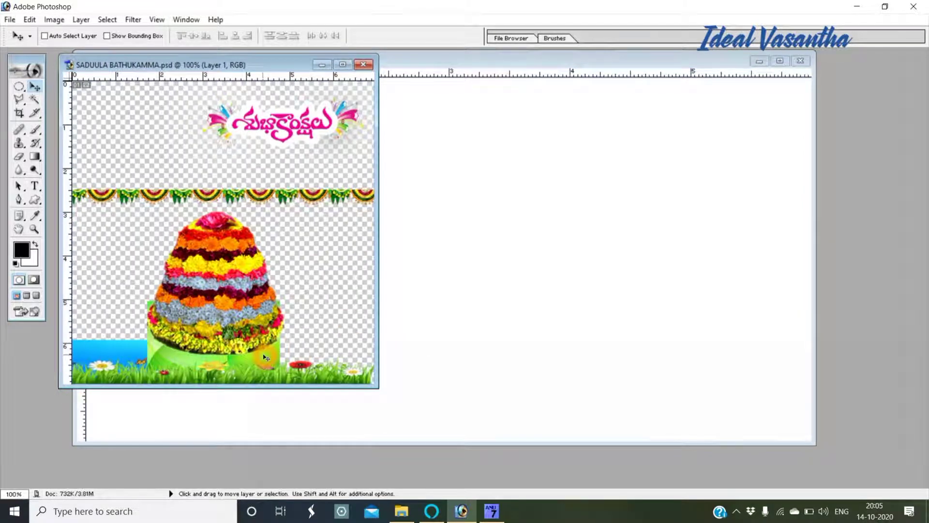
# Step: Copy the green background layer into the new document and stretch it to cover the whole canvas, about 1683% wide and 1676% high
pyautogui.moveTo(265, 357); pyautogui.dragTo(594, 282)
pyautogui.click(783, 61)
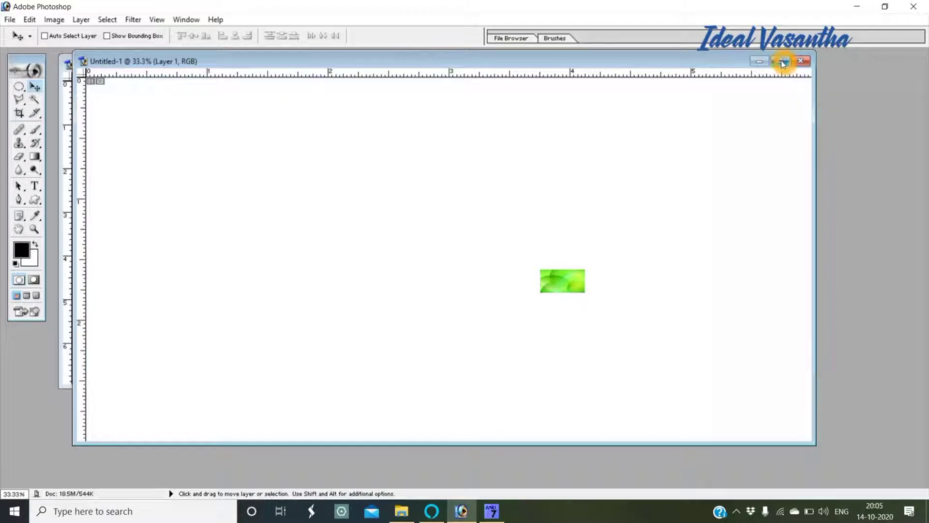
pyautogui.click(587, 263)
pyautogui.hotkey('ctrl', 't')
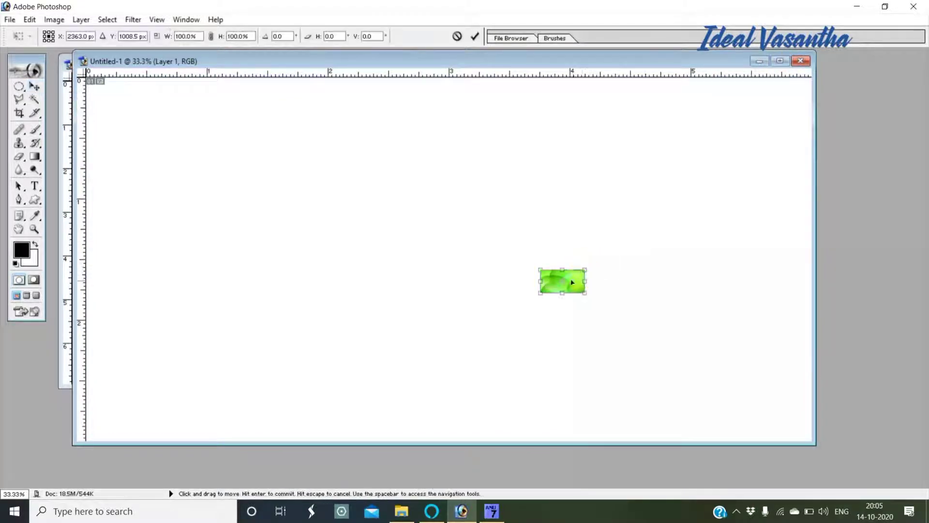
pyautogui.moveTo(540, 282); pyautogui.dragTo(86, 306)
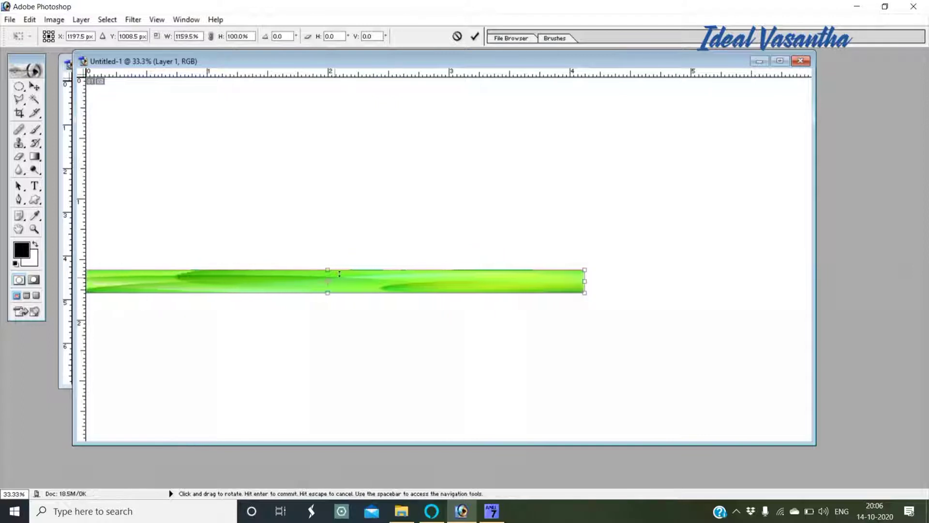
pyautogui.moveTo(339, 274); pyautogui.dragTo(373, 77)
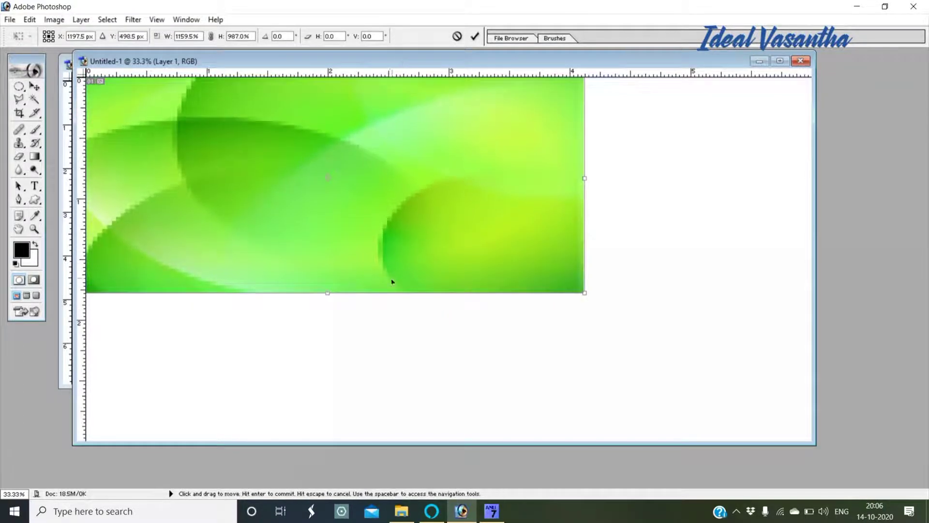
pyautogui.moveTo(391, 294); pyautogui.dragTo(407, 444)
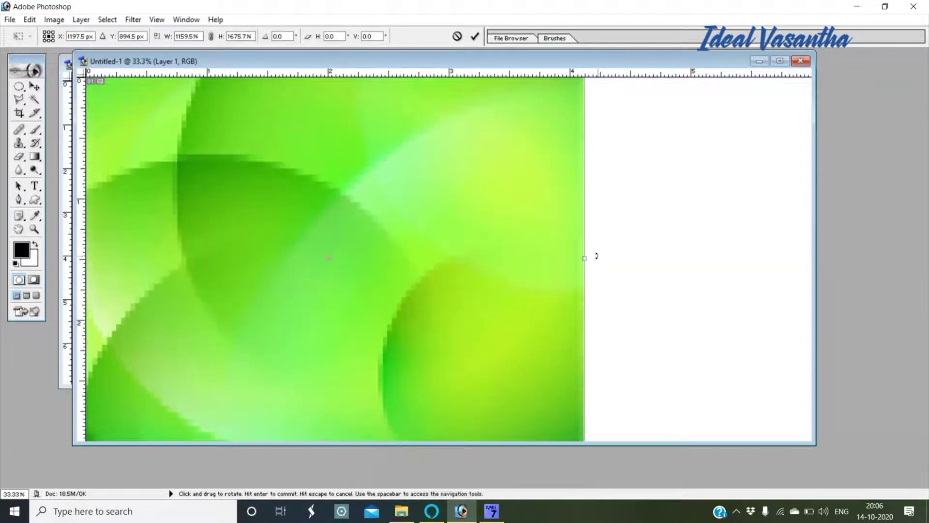
pyautogui.moveTo(583, 259); pyautogui.dragTo(815, 261)
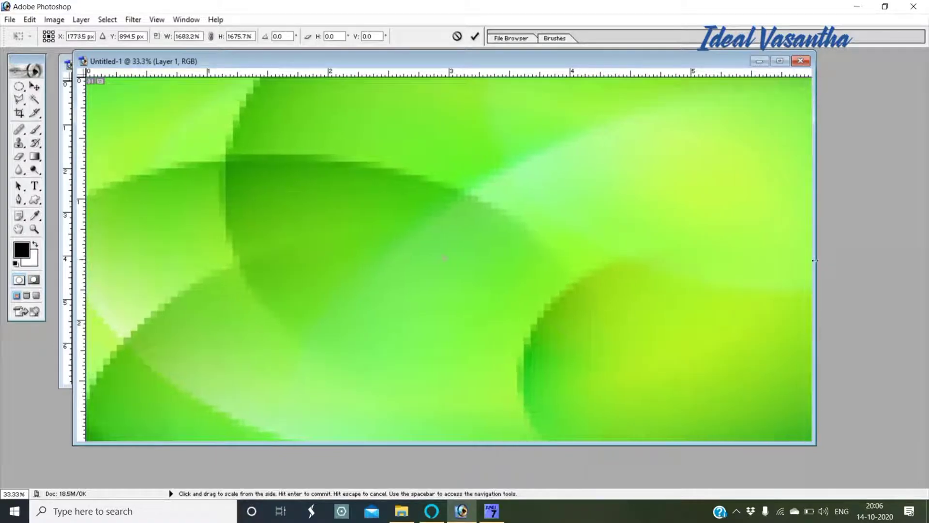
pyautogui.press('Return')
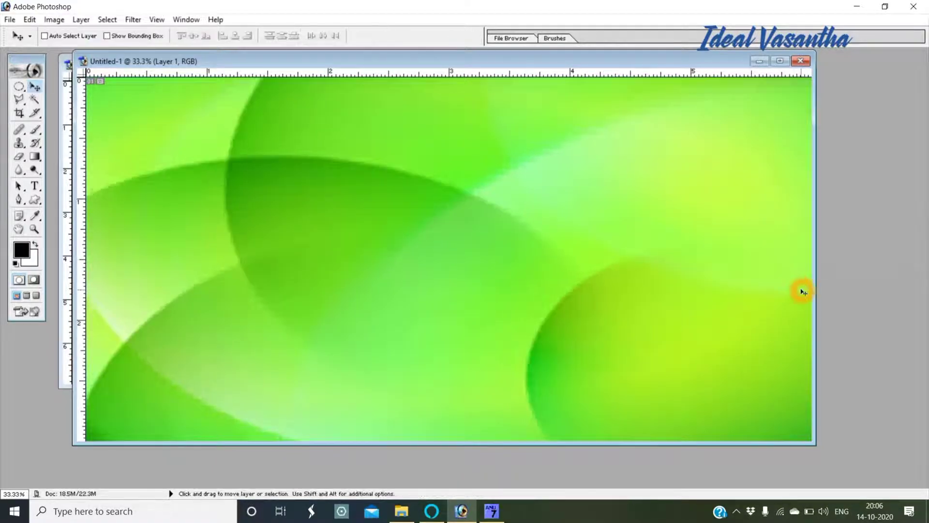
# Step: Save the new document to the Desktop as 63 in Photoshop PSD format with layers
pyautogui.click(797, 132)
pyautogui.hotkey('ctrl', 's')
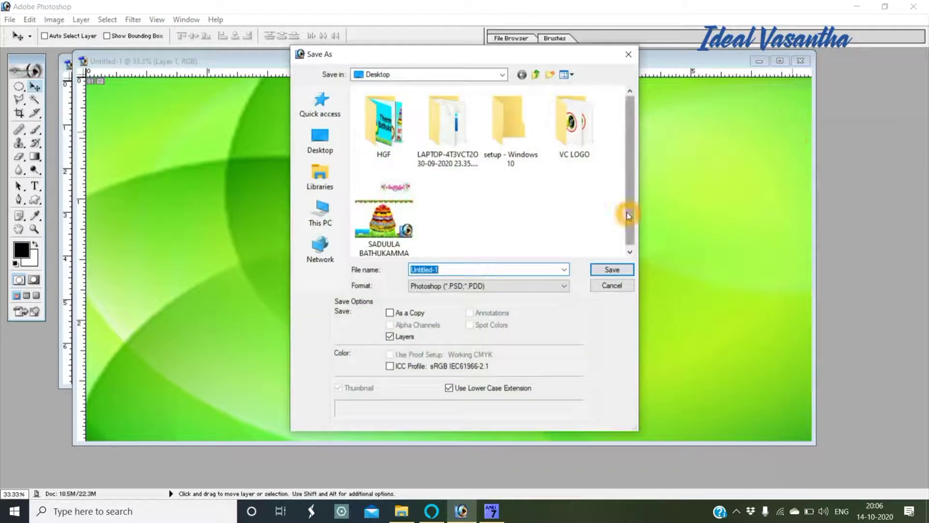
pyautogui.write('6>-3IVÝªÞæxÙlìÞø#óá#óáÞø')
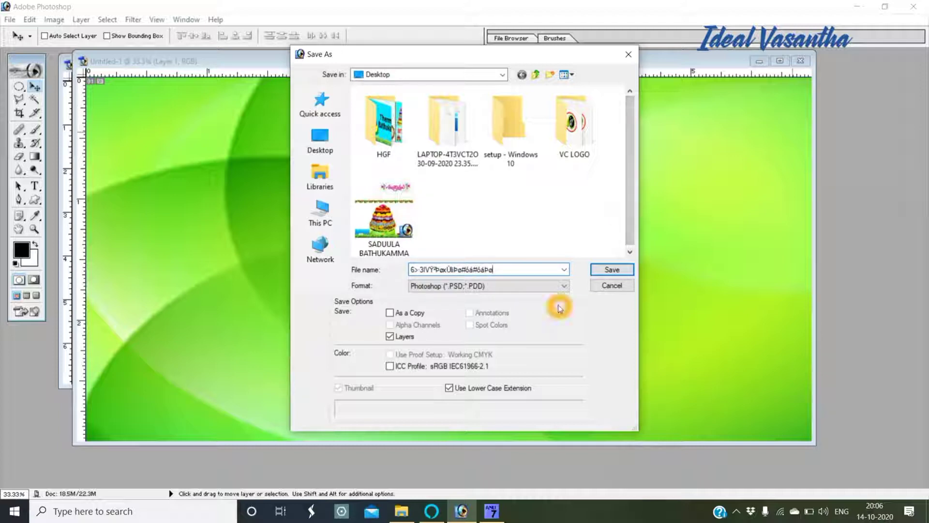
pyautogui.click(493, 271)
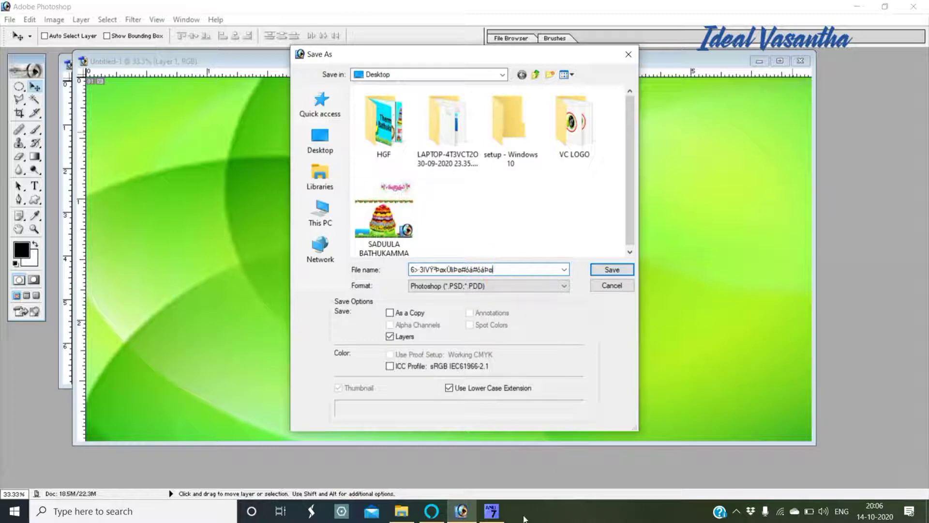
pyautogui.click(507, 288)
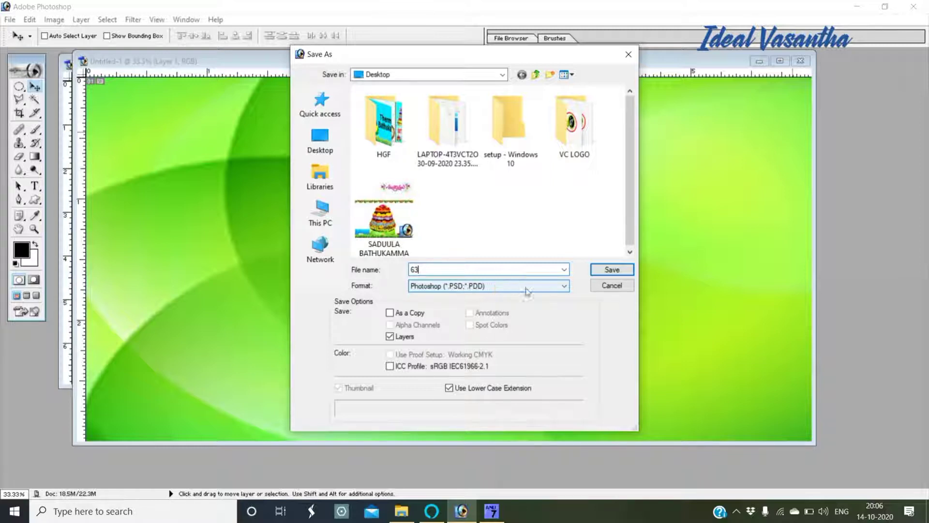
pyautogui.click(612, 270)
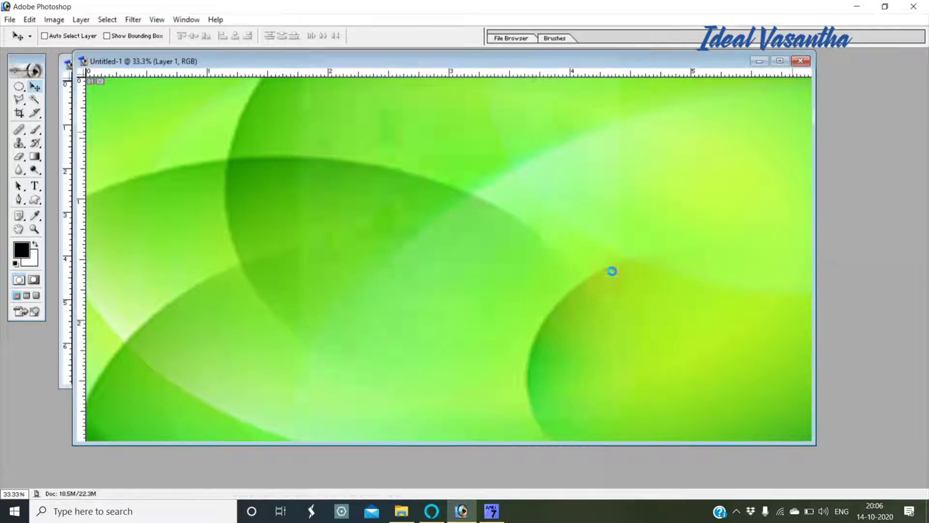
# Step: Copy the flower garland strip from SADUULA BATHUKAMMA.psd into 63.psd and minimize the source document
pyautogui.moveTo(351, 66); pyautogui.dragTo(398, 69)
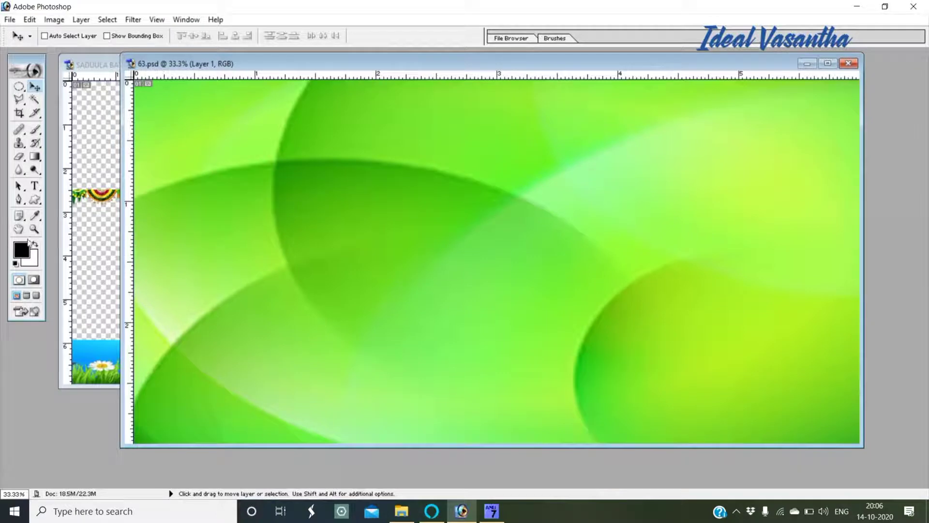
pyautogui.click(103, 225)
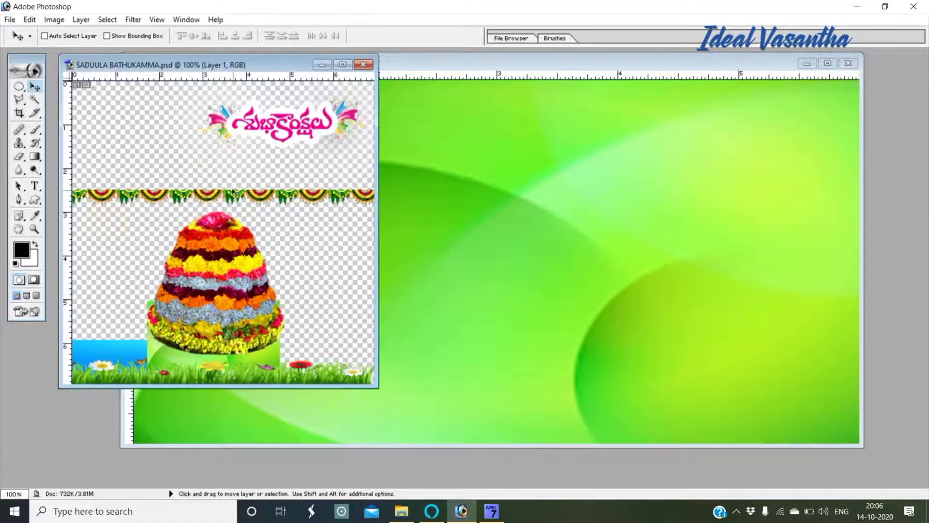
pyautogui.rightClick(220, 196)
pyautogui.click(225, 201)
pyautogui.moveTo(225, 201); pyautogui.dragTo(569, 177)
pyautogui.moveTo(329, 68); pyautogui.dragTo(320, 142)
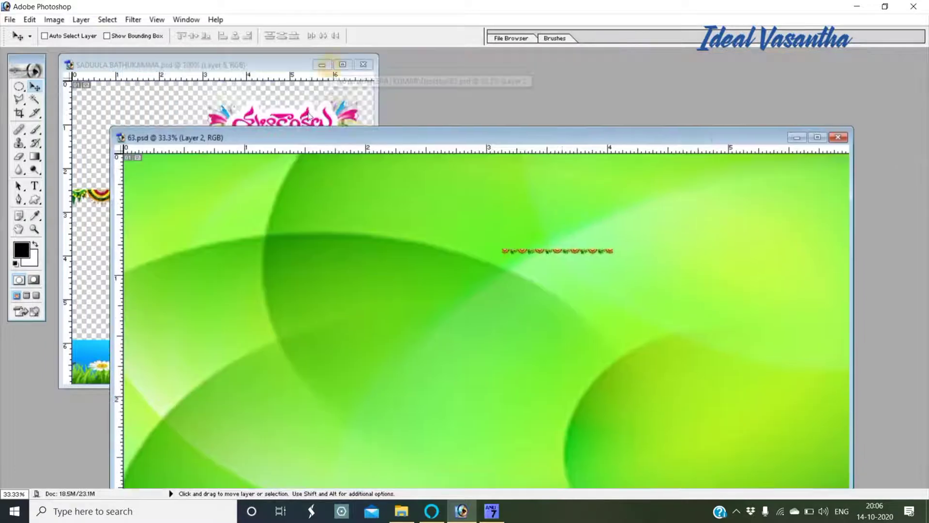
pyautogui.click(325, 66)
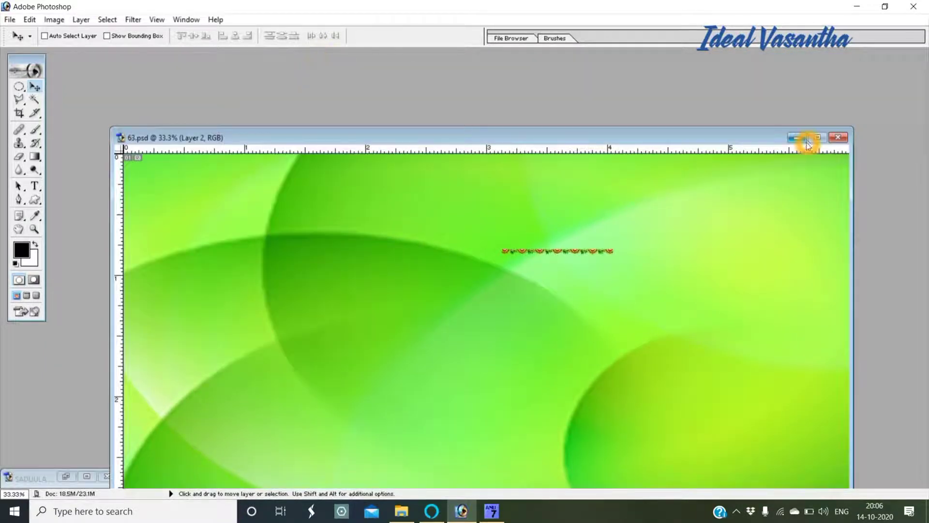
# Step: Stretch the garland strip across the full canvas width, about 709% wide and 527% high, and place it along the canvas's top edge
pyautogui.rightClick(591, 252)
pyautogui.click(603, 261)
pyautogui.moveTo(601, 253); pyautogui.dragTo(868, 247)
pyautogui.hotkey('ctrl', 't')
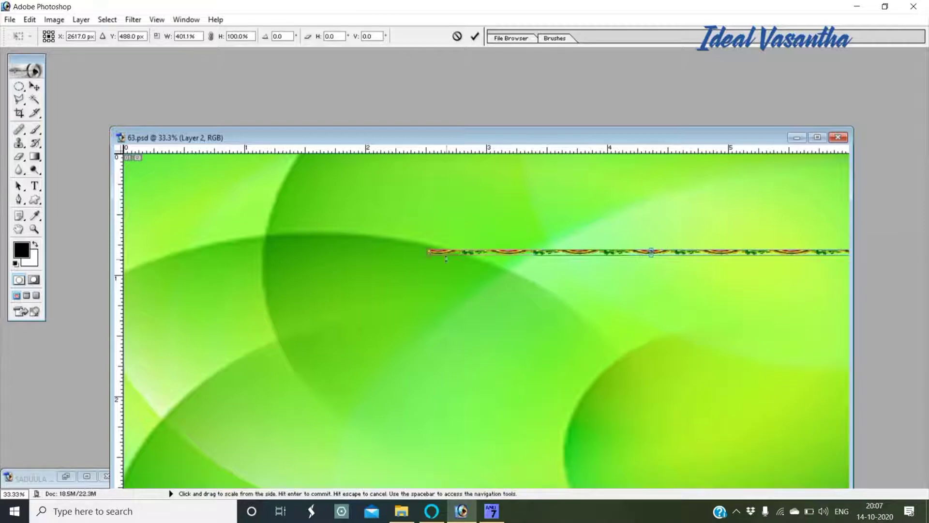
pyautogui.moveTo(430, 252); pyautogui.dragTo(125, 252)
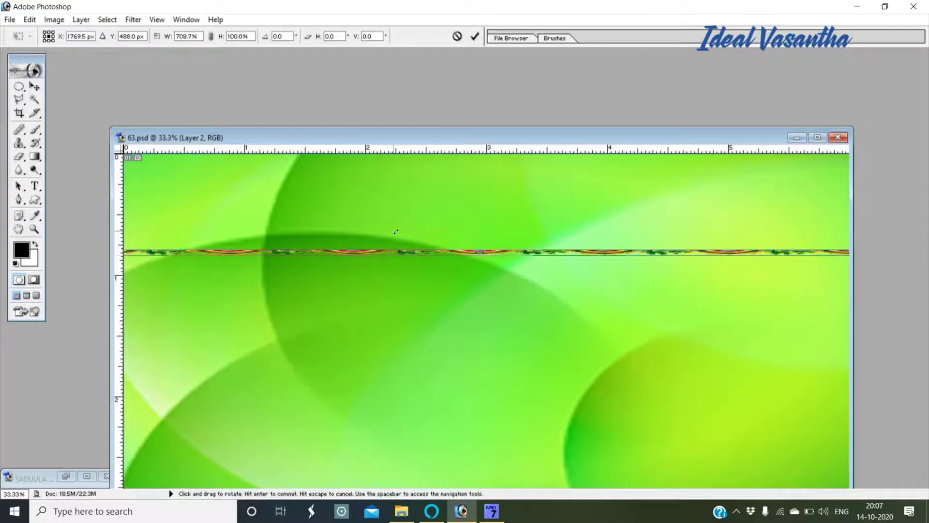
pyautogui.moveTo(396, 251); pyautogui.dragTo(404, 223)
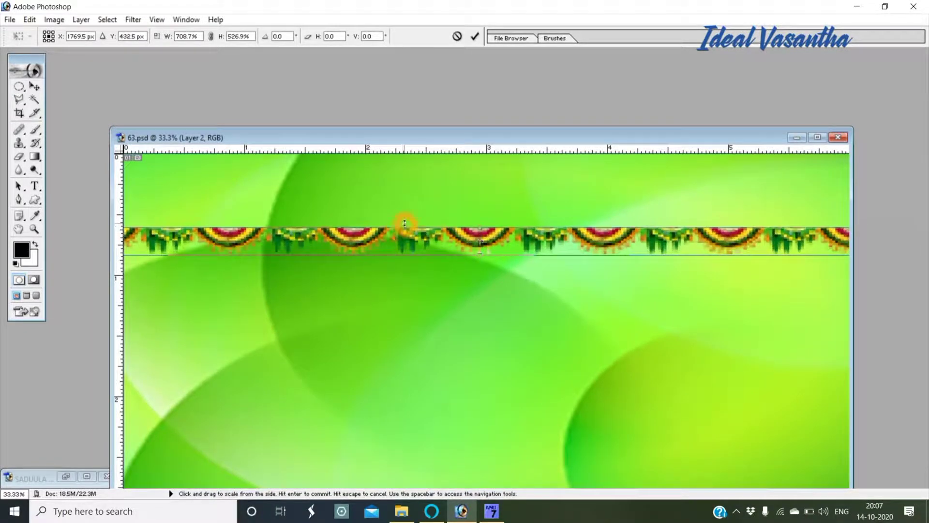
pyautogui.press('Return')
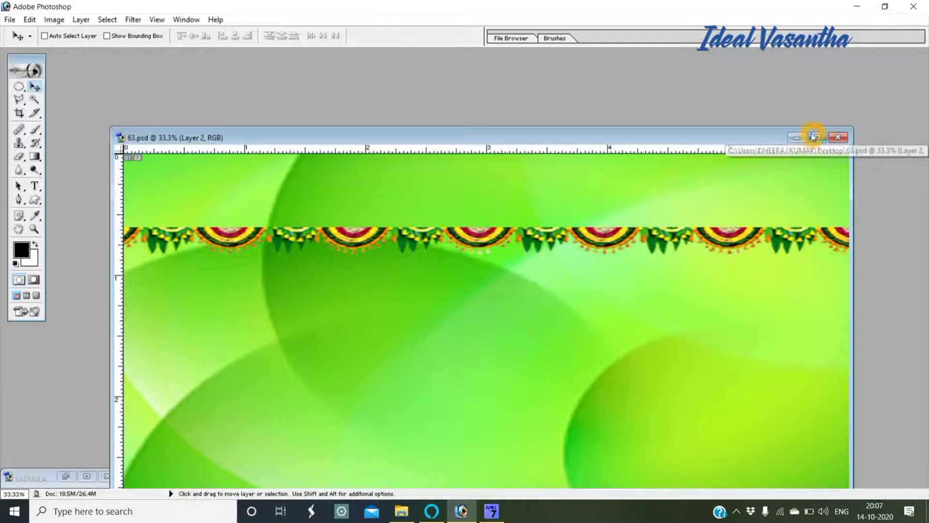
pyautogui.click(818, 137)
pyautogui.moveTo(719, 138); pyautogui.dragTo(735, 102)
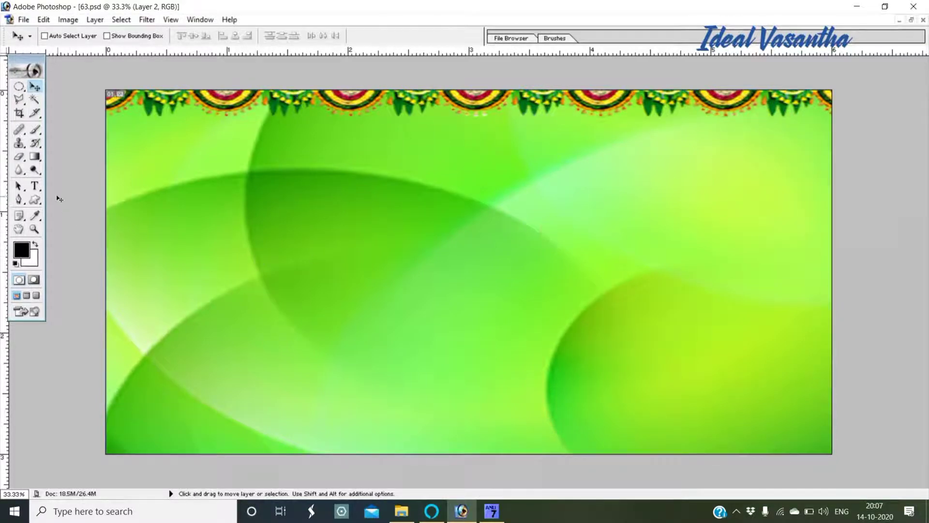
# Step: Add the Telugu text line "వేములవాడ పట్టణ ప్రజలకు" in the upper-left area of the banner
pyautogui.click(35, 185)
pyautogui.click(263, 237)
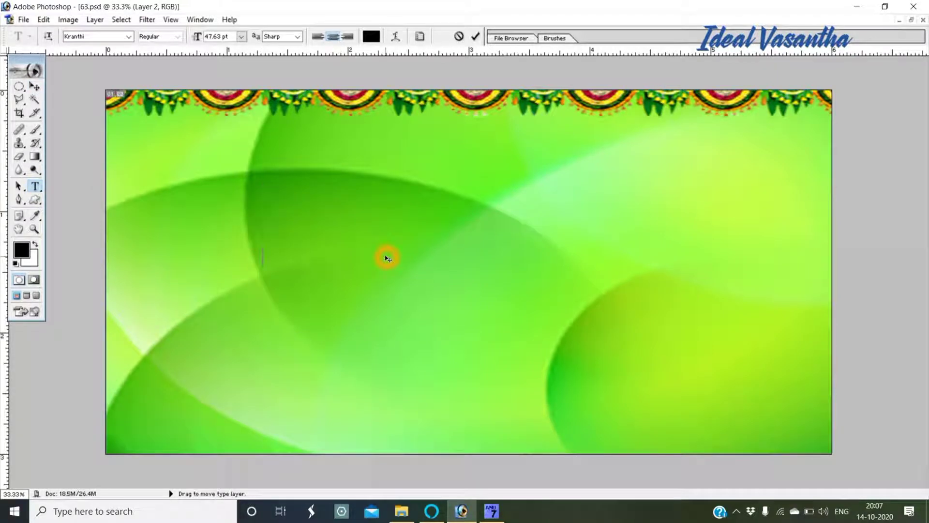
pyautogui.write('వే')
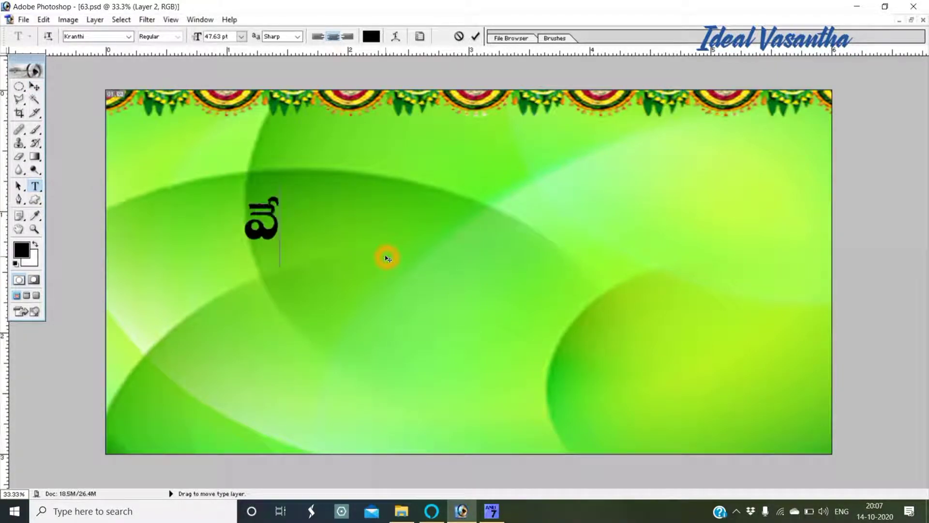
pyautogui.write('ములవా')
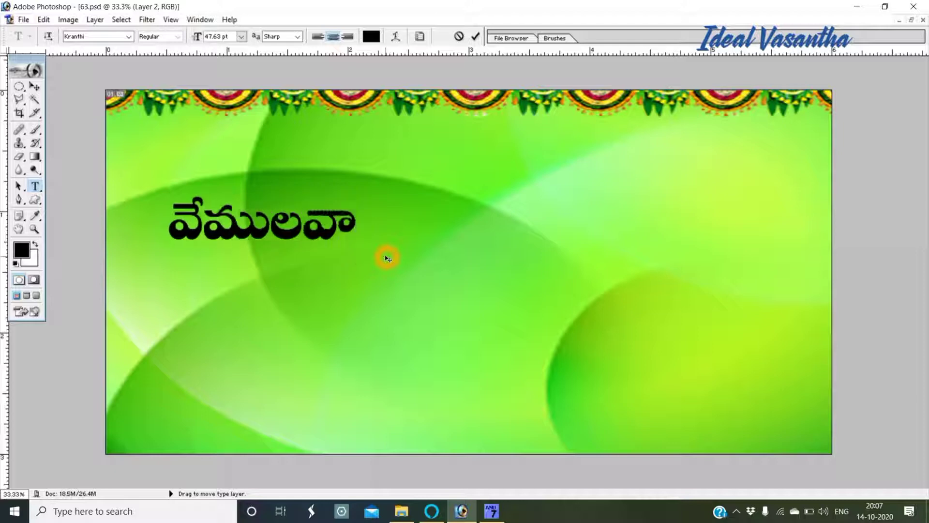
pyautogui.write('డ ప')
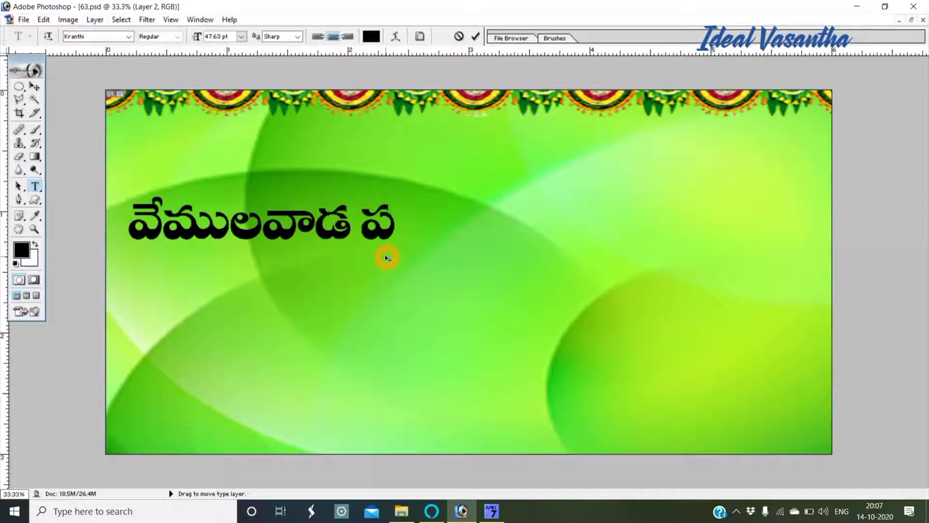
pyautogui.write('ట్టు')
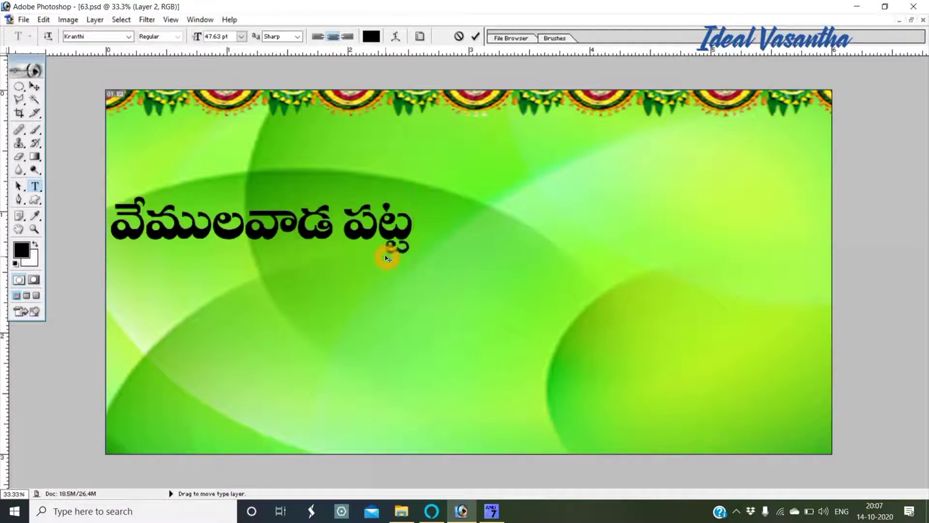
pyautogui.press('BackSpace')
pyautogui.write('ణ')
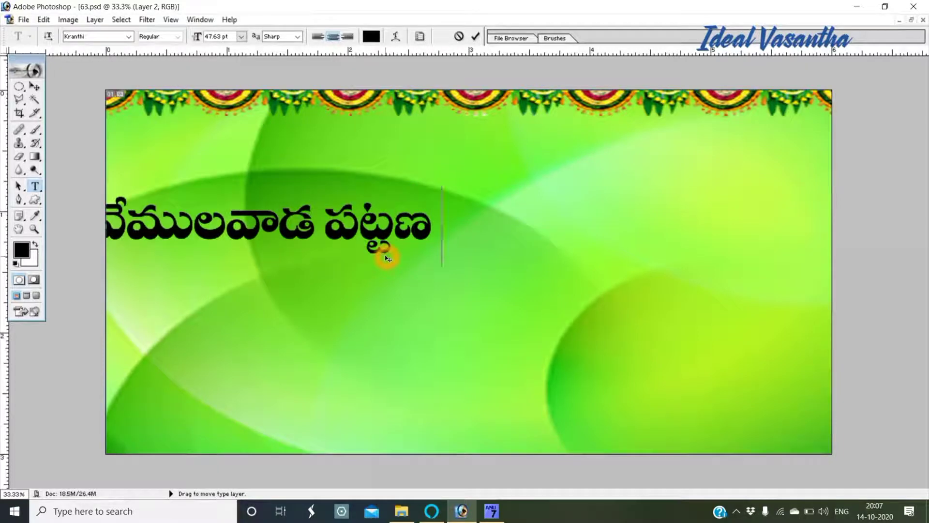
pyautogui.write(' ప')
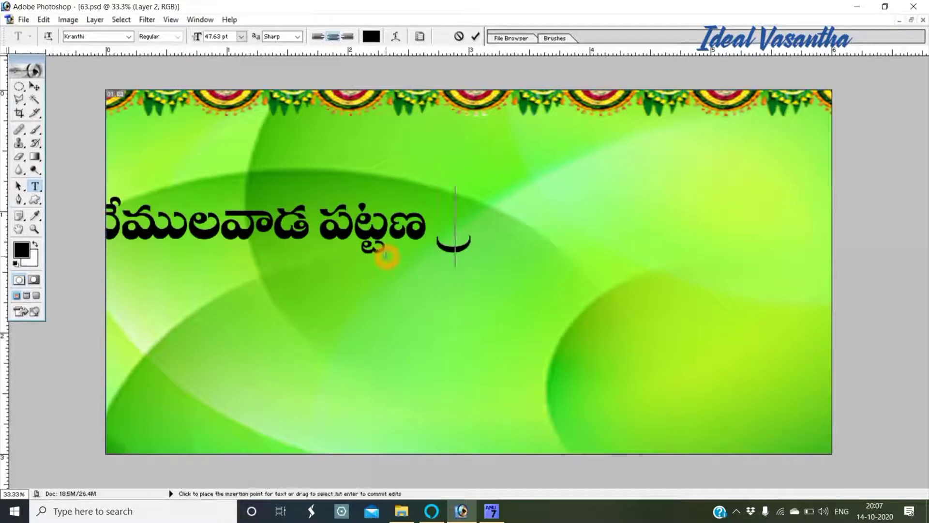
pyautogui.write('్రజలకు')
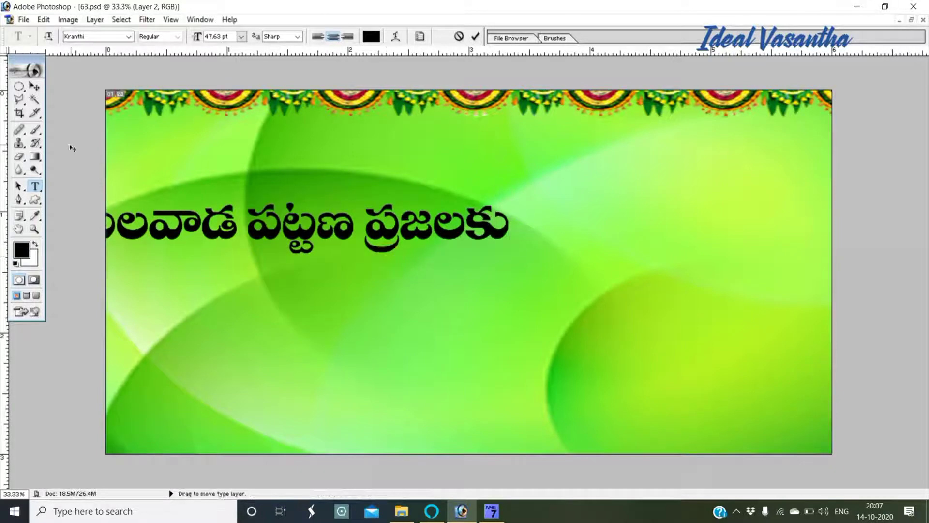
pyautogui.hotkey('ctrl', 'Return')
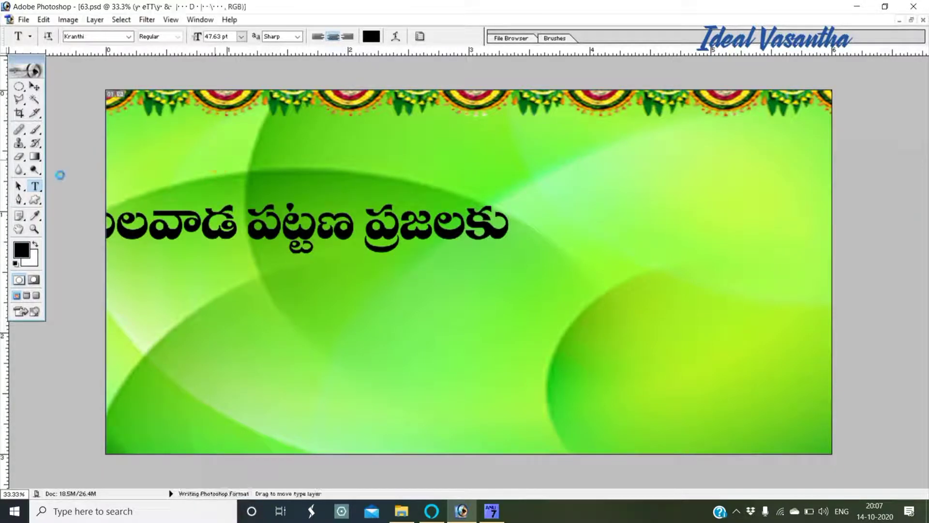
# Step: Move the Telugu text line up to just below the garland strip, roughly centred across the canvas
pyautogui.click(36, 89)
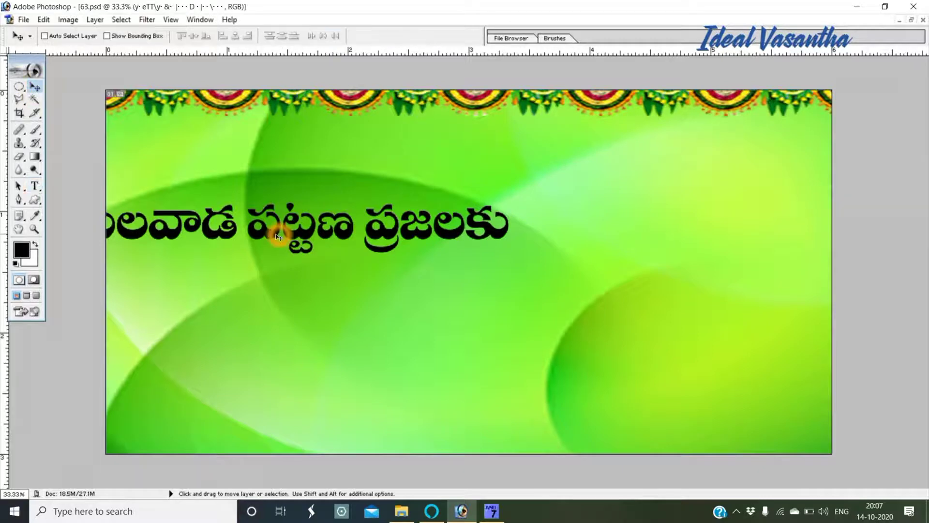
pyautogui.moveTo(268, 237); pyautogui.dragTo(486, 167)
pyautogui.click(482, 206)
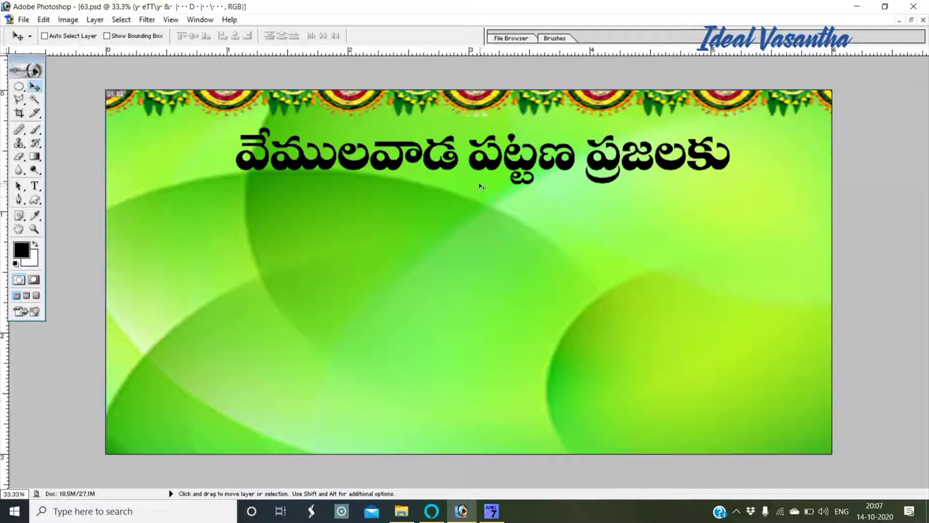
# Step: Recolour the whole Telugu text line to a fully saturated blue with a hue of 241°
pyautogui.click(36, 186)
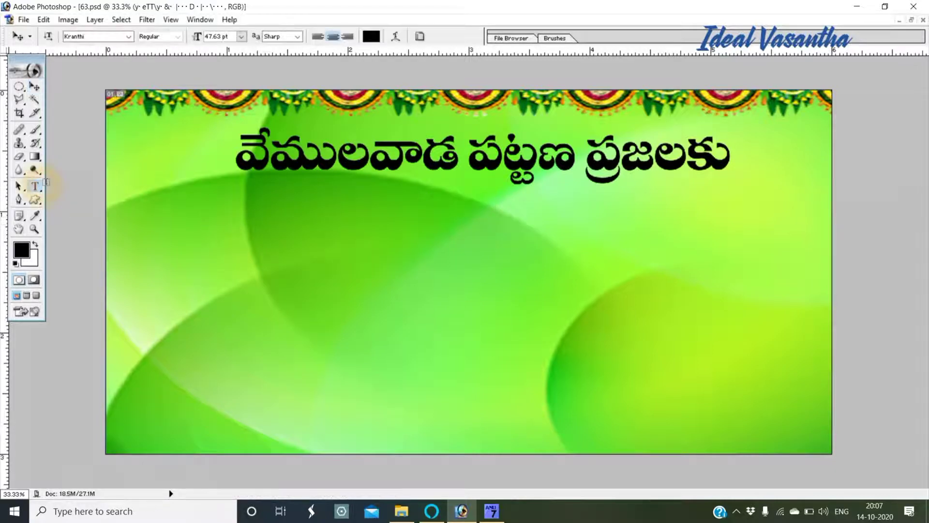
pyautogui.click(348, 180)
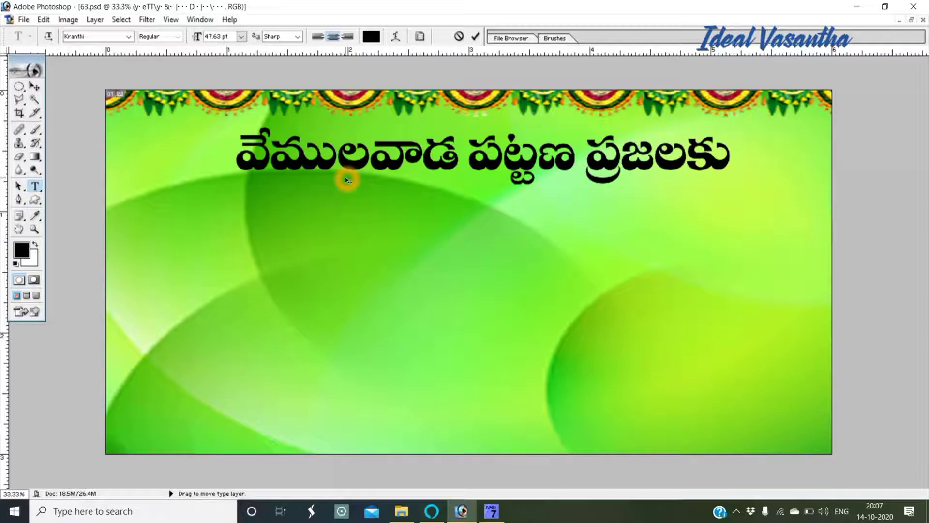
pyautogui.hotkey('ctrl', 'a')
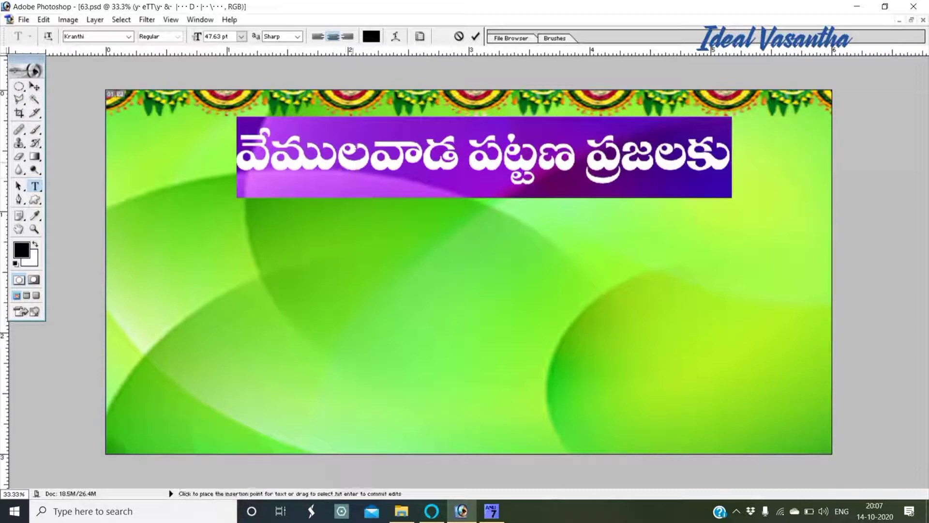
pyautogui.click(371, 36)
pyautogui.click(785, 255)
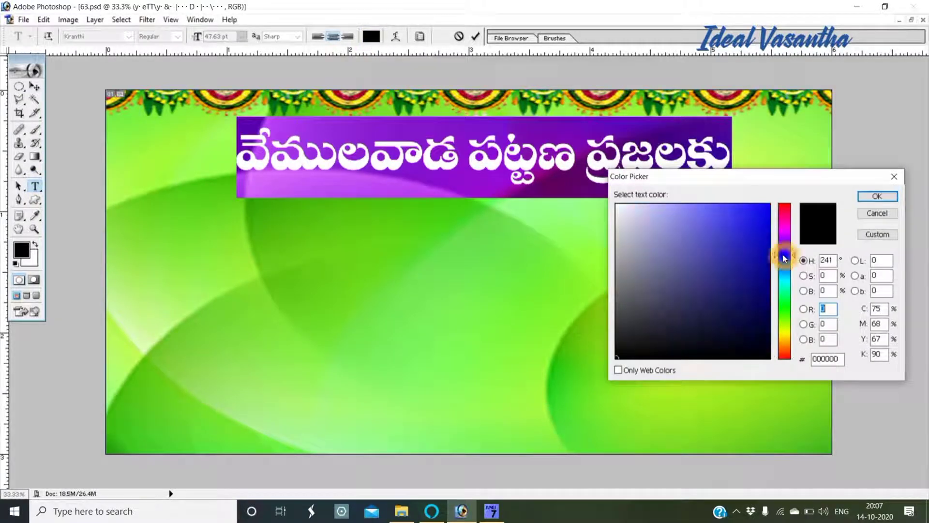
pyautogui.moveTo(763, 222); pyautogui.dragTo(769, 203)
pyautogui.click(877, 197)
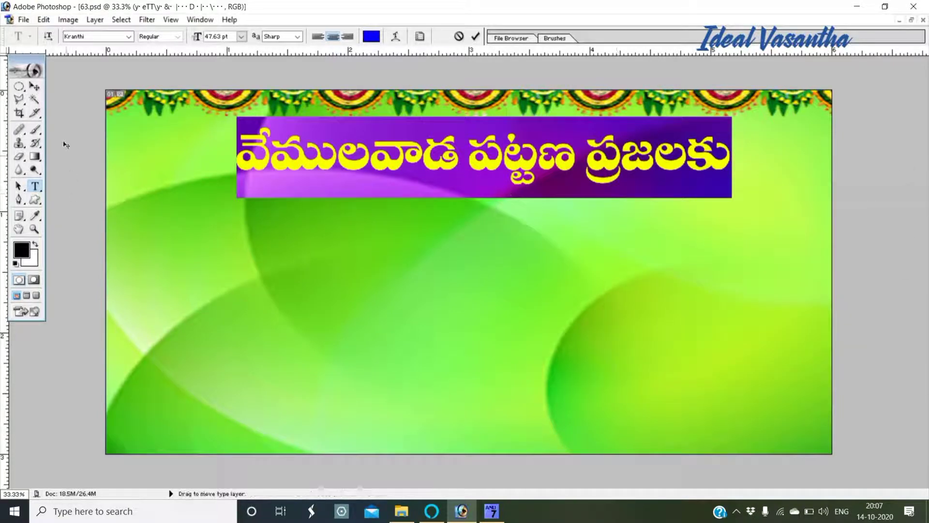
pyautogui.click(35, 86)
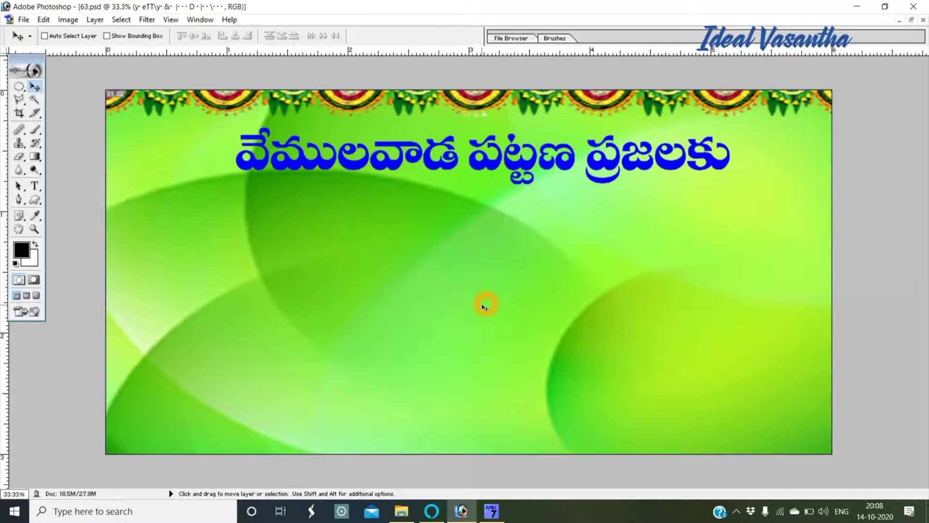
# Step: Add a white (FFFFFF) outside Stroke of 10 px to the blue text layer
pyautogui.press('F7')
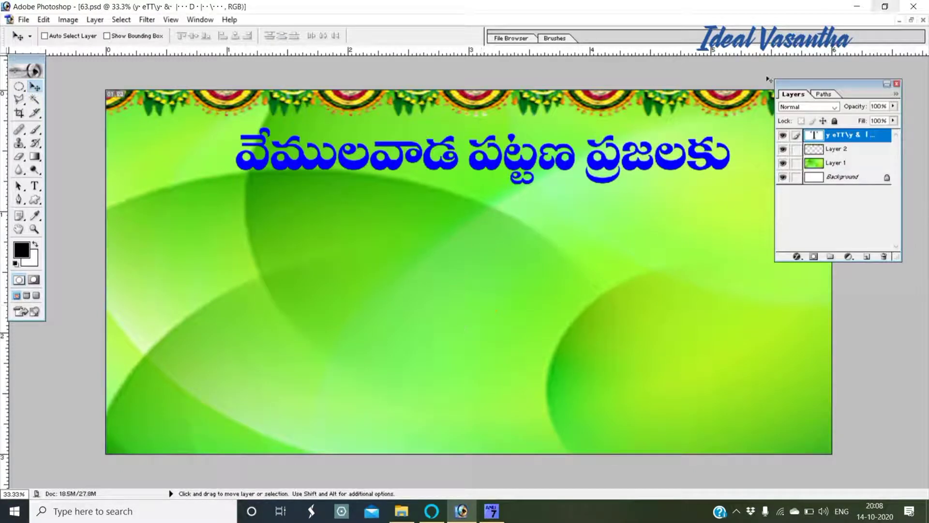
pyautogui.rightClick(722, 171)
pyautogui.click(733, 177)
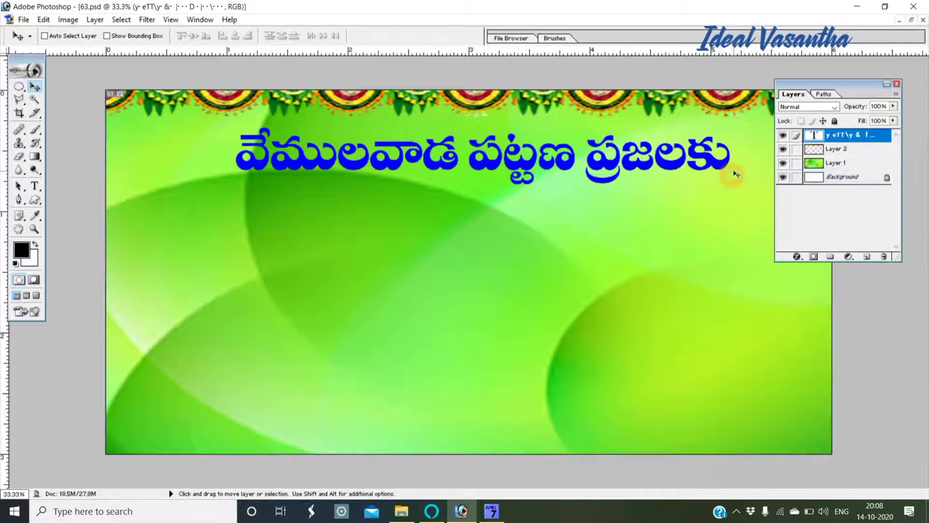
pyautogui.click(879, 137)
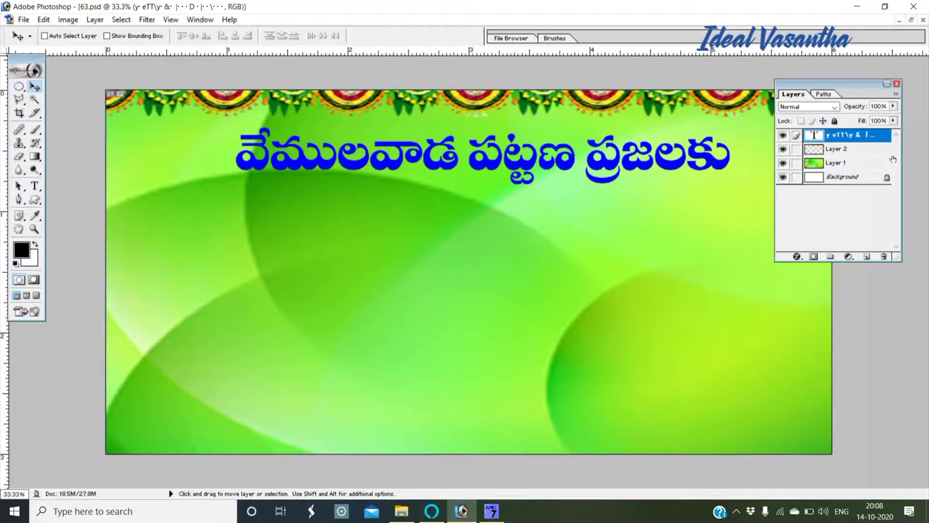
pyautogui.doubleClick(886, 138)
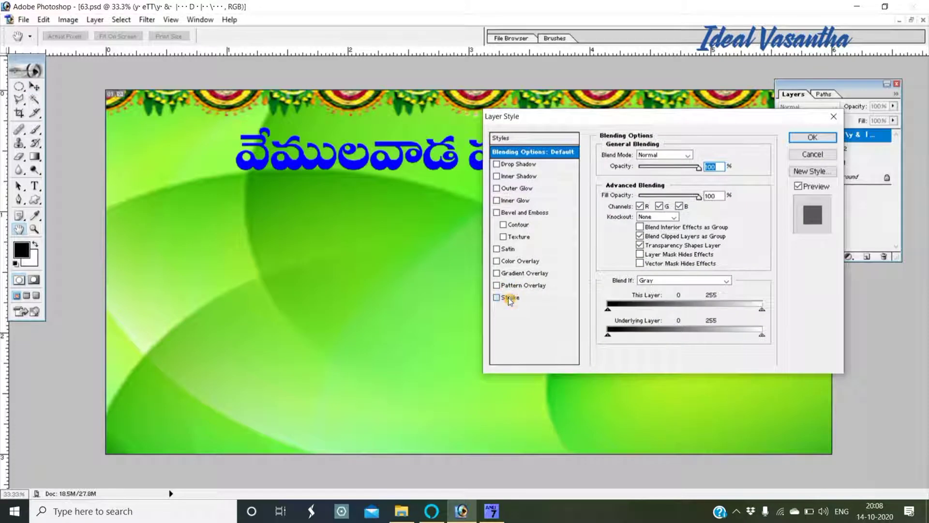
pyautogui.click(509, 298)
pyautogui.click(629, 225)
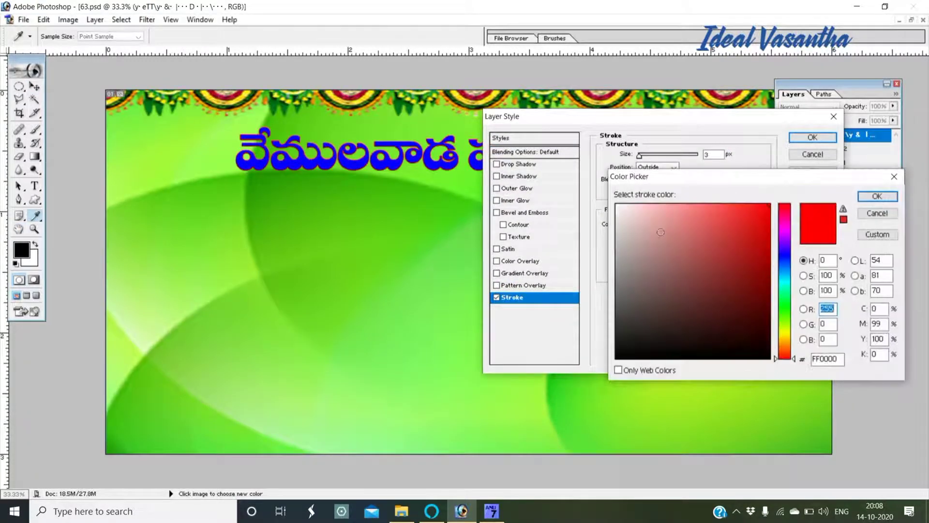
pyautogui.moveTo(658, 230); pyautogui.dragTo(598, 190)
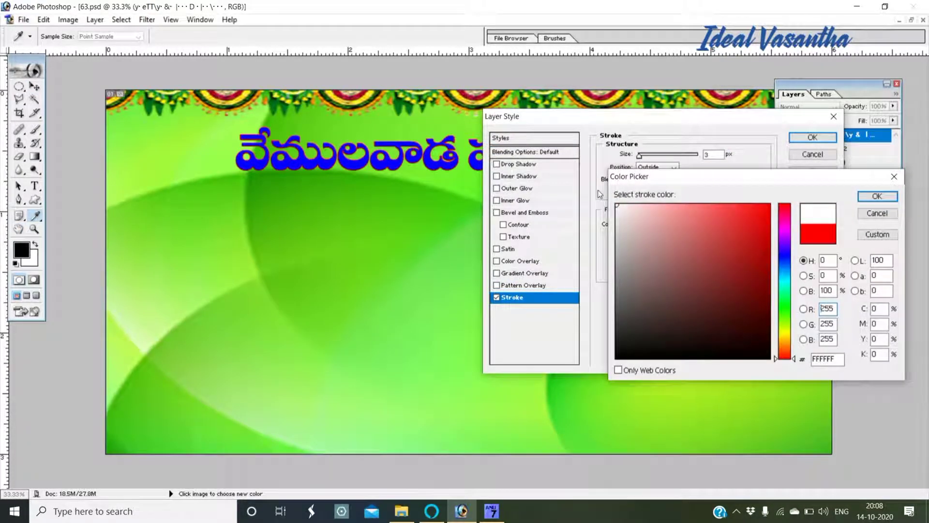
pyautogui.click(868, 196)
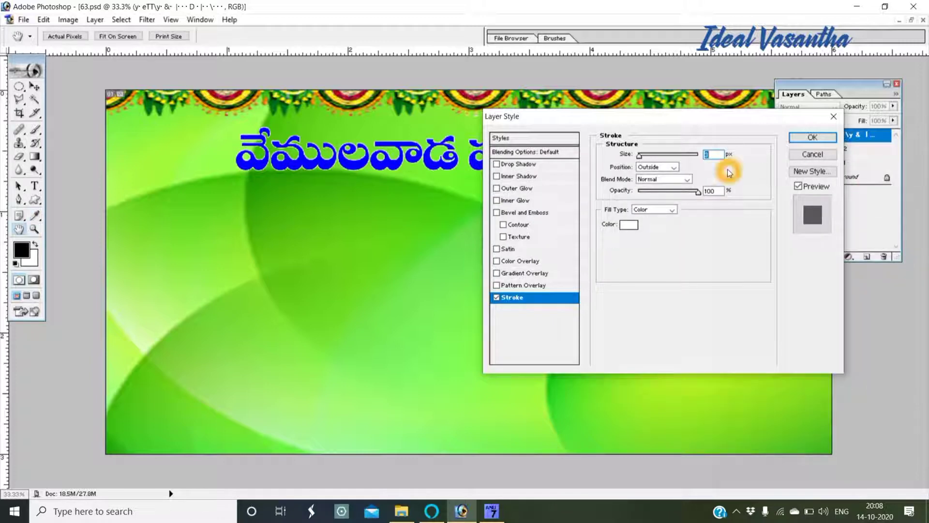
pyautogui.write('10')
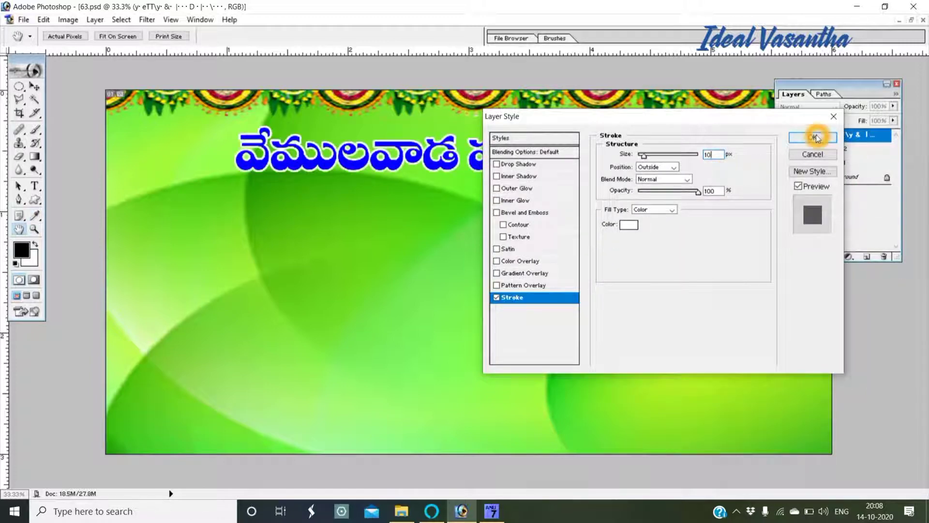
pyautogui.click(812, 137)
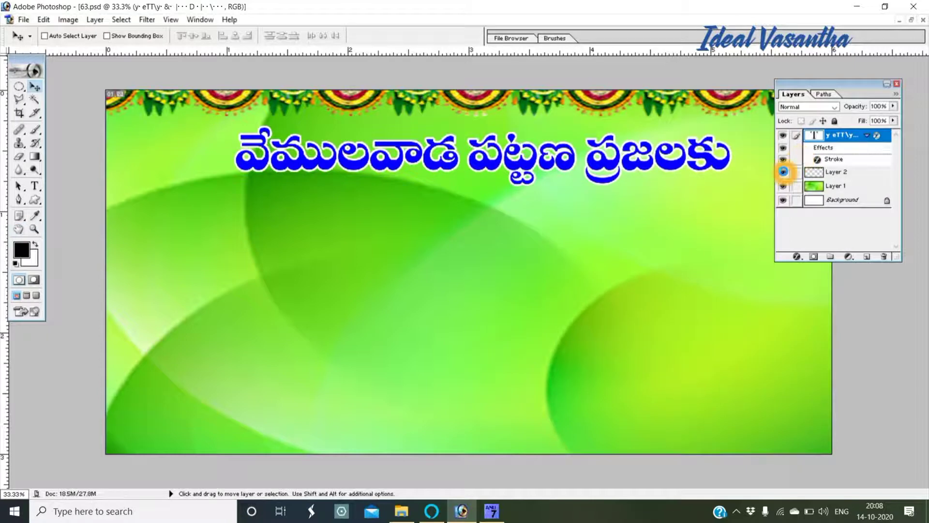
# Step: Duplicate the blue Telugu text line directly below the original and replace the copy's text with "సద్దుల బతుకమ్మ"
pyautogui.click(649, 172)
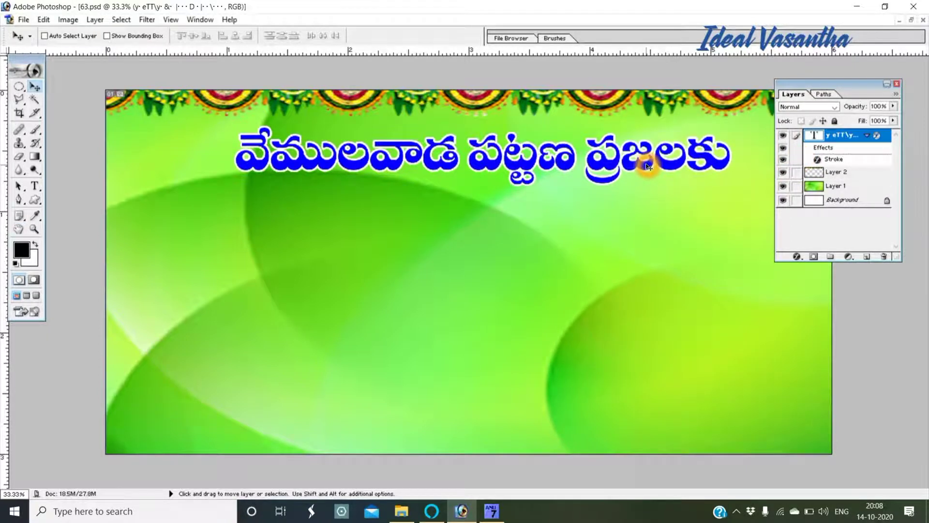
pyautogui.moveTo(647, 167); pyautogui.dragTo(643, 252)
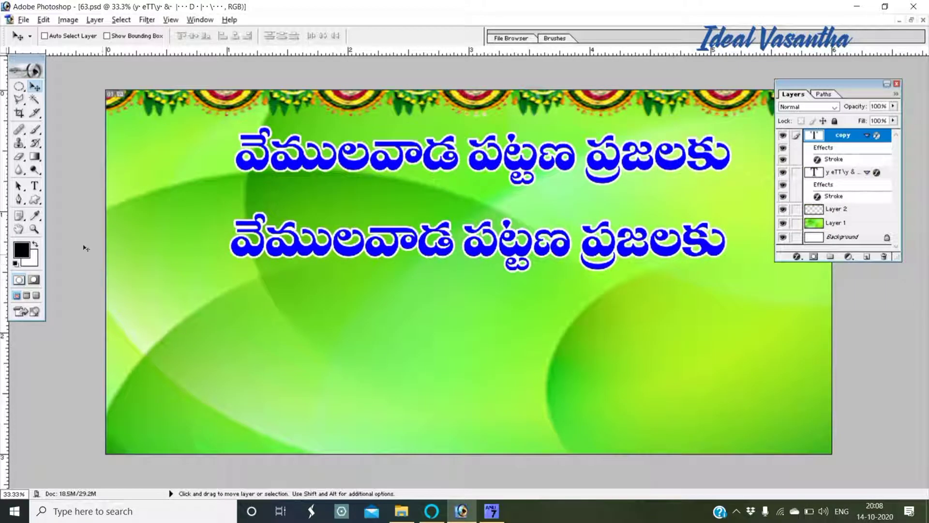
pyautogui.click(35, 186)
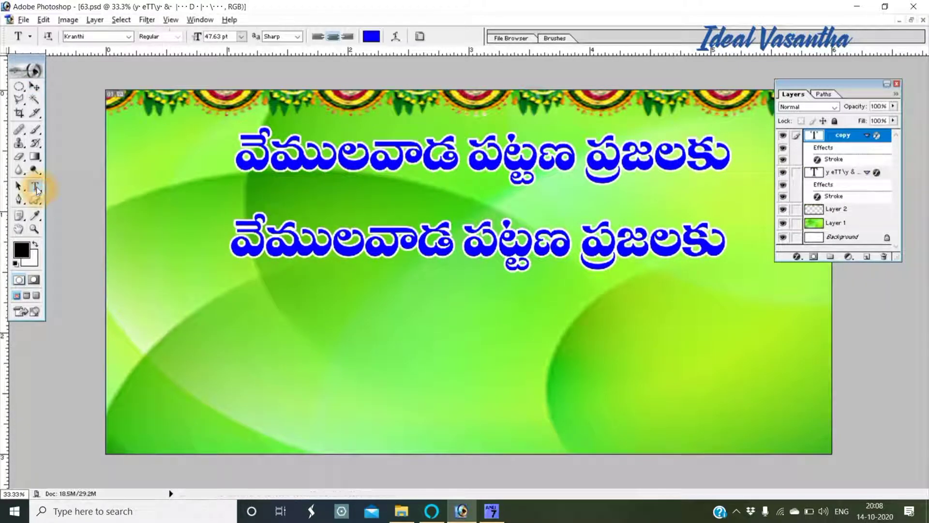
pyautogui.click(321, 249)
pyautogui.hotkey('ctrl', 'a')
pyautogui.write('స')
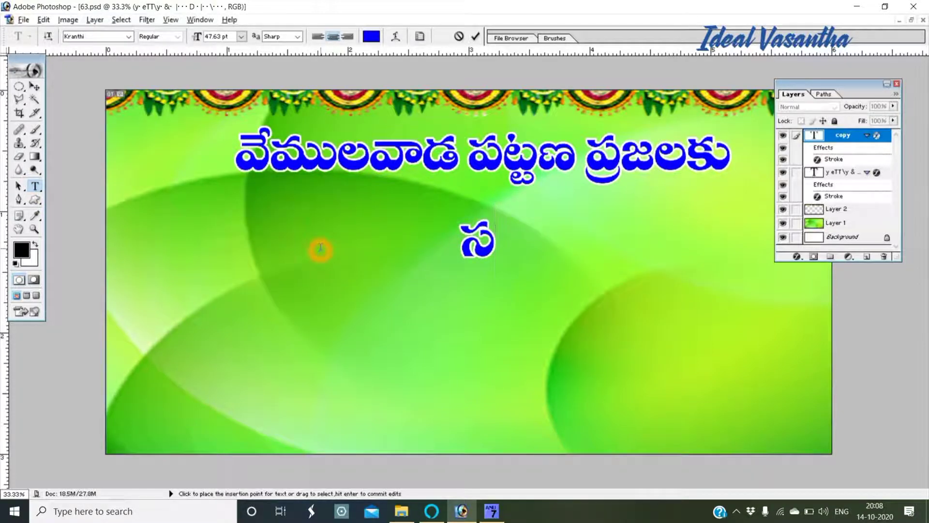
pyautogui.write('డ')
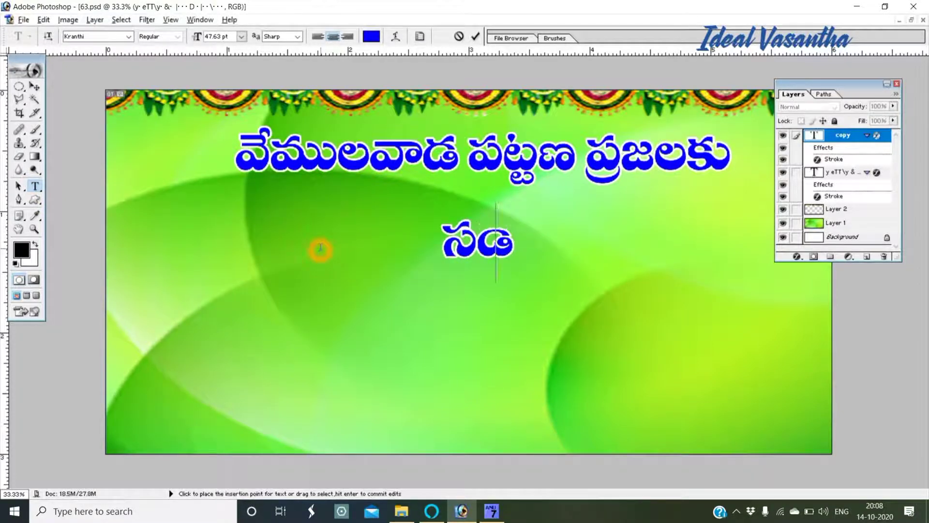
pyautogui.press('BackSpace')
pyautogui.write('దు&')
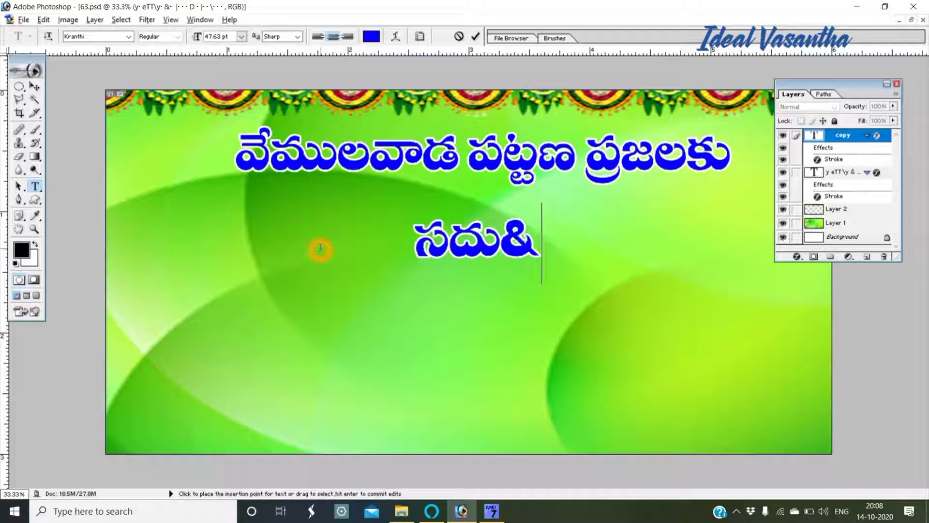
pyautogui.write('ల')
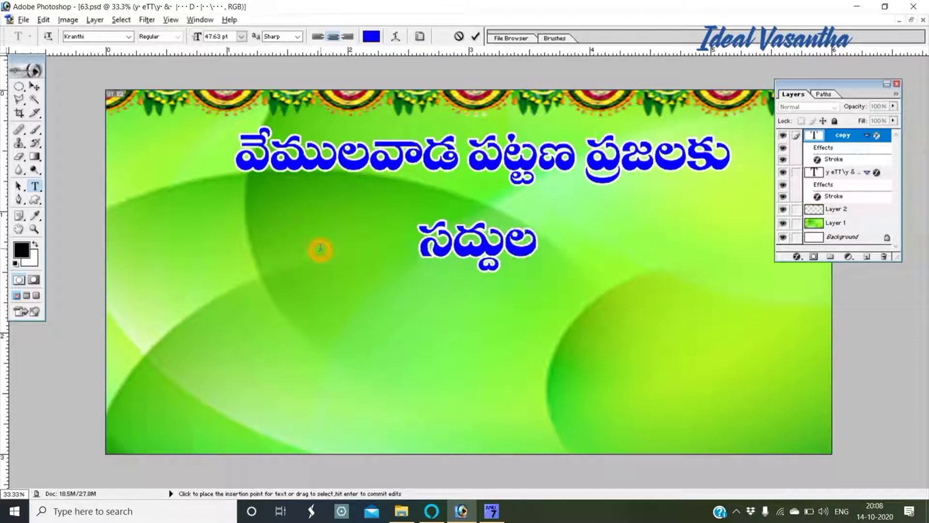
pyautogui.write(' బత')
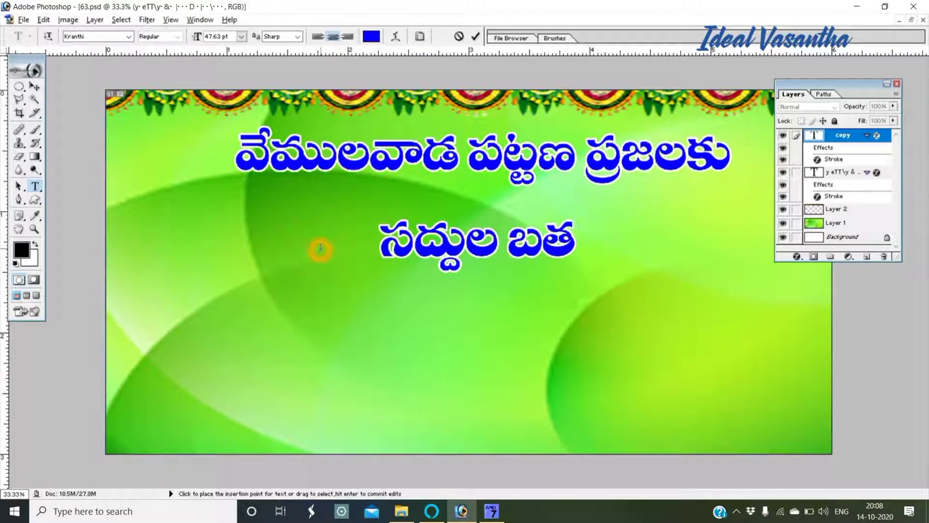
pyautogui.write('ుకమ్మ')
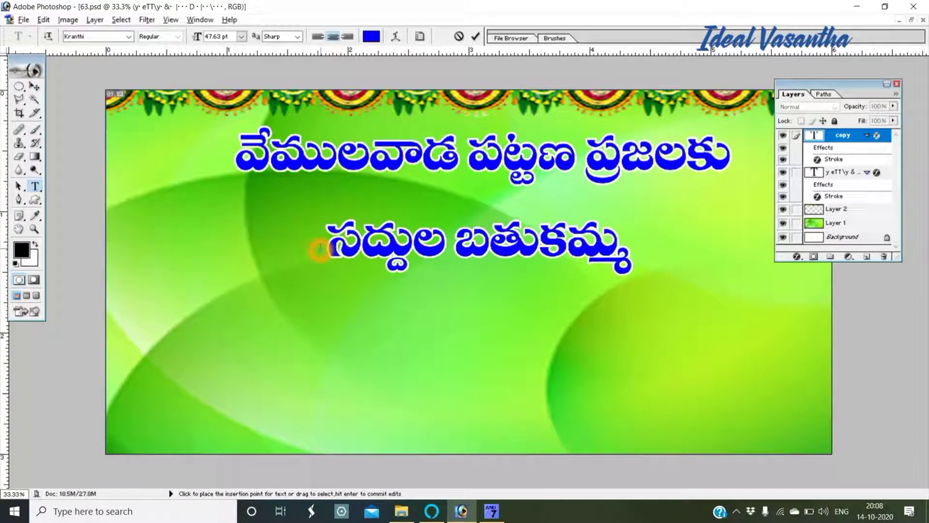
# Step: Recolour the whole "సద్దుల బతుకమ్మ" line to pure red (FF0000) and commit the text edit
pyautogui.tripleClick(367, 226)
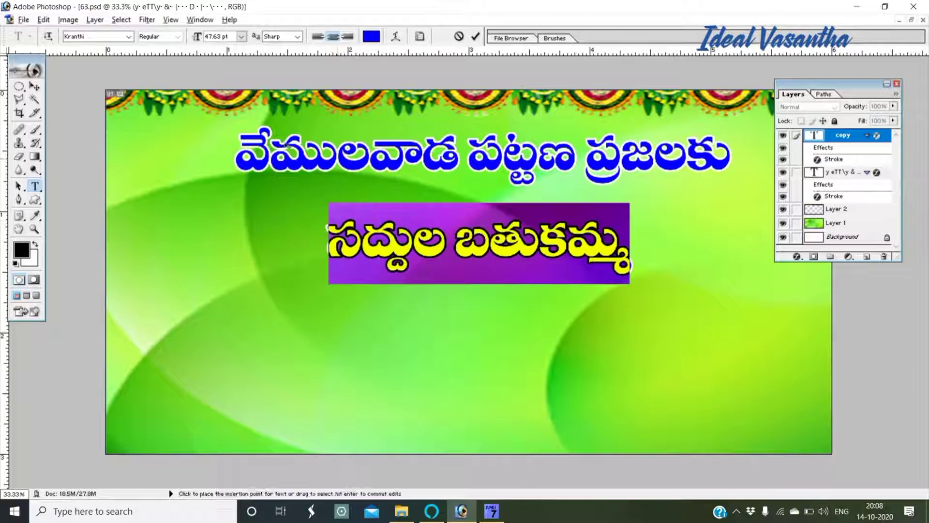
pyautogui.click(371, 37)
pyautogui.moveTo(788, 227); pyautogui.dragTo(785, 204)
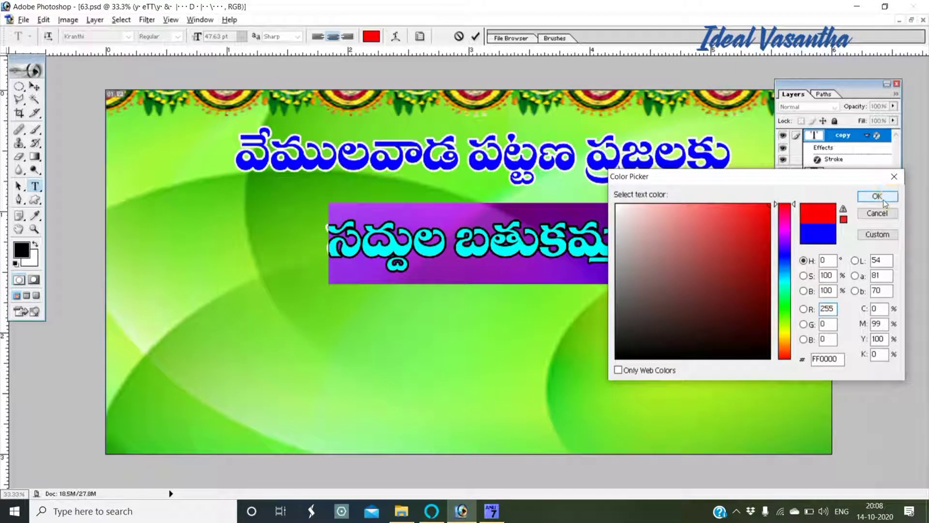
pyautogui.click(877, 197)
pyautogui.click(34, 89)
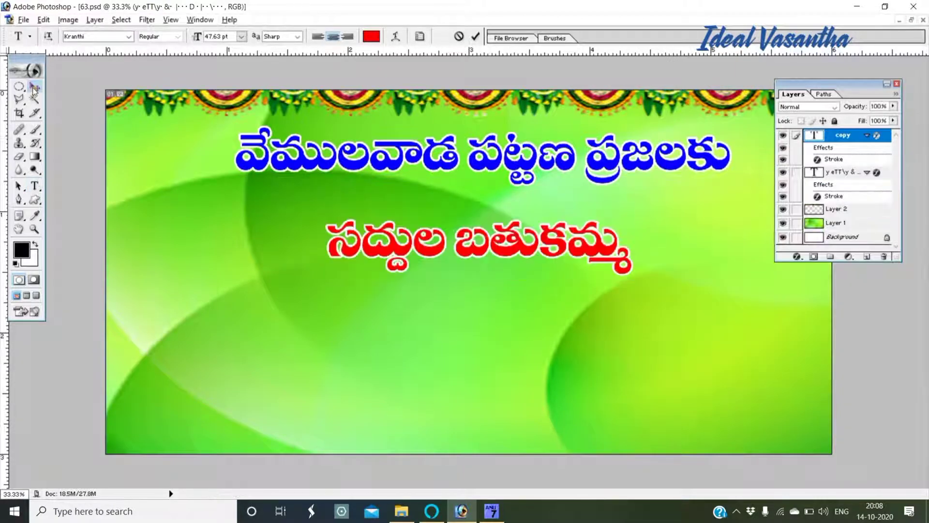
pyautogui.click(34, 89)
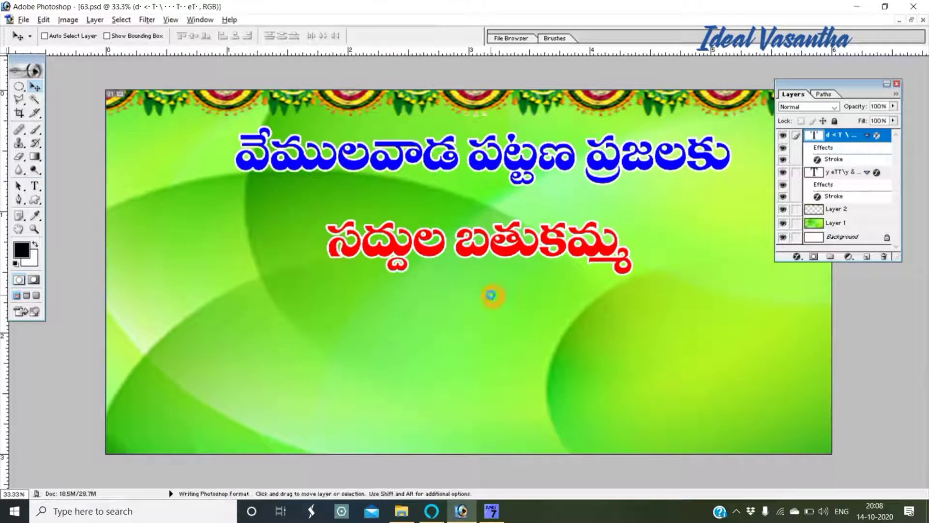
# Step: Stretch the red text line to about 142% height and widen it on both sides to roughly the blue line's width
pyautogui.hotkey('ctrl', 't')
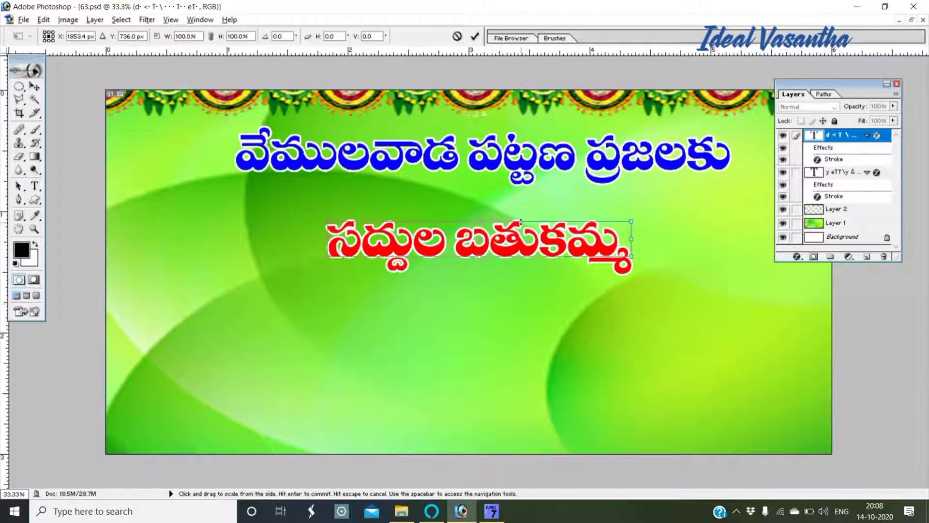
pyautogui.moveTo(519, 222); pyautogui.dragTo(519, 207)
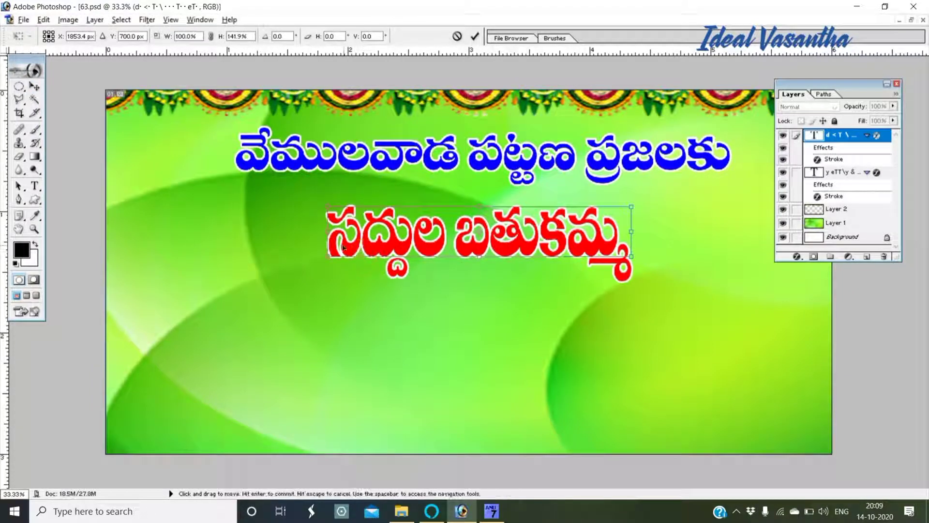
pyautogui.moveTo(328, 244); pyautogui.dragTo(253, 245)
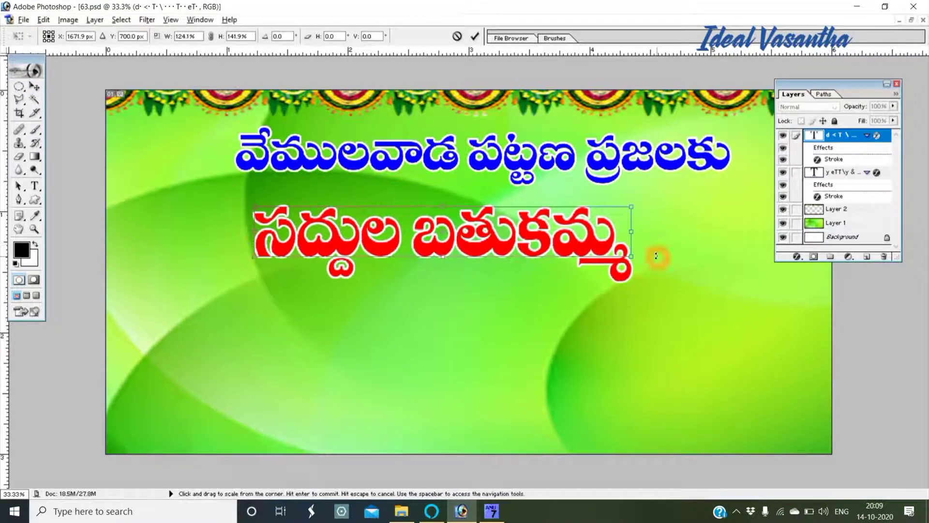
pyautogui.moveTo(631, 232); pyautogui.dragTo(736, 229)
pyautogui.press('Return')
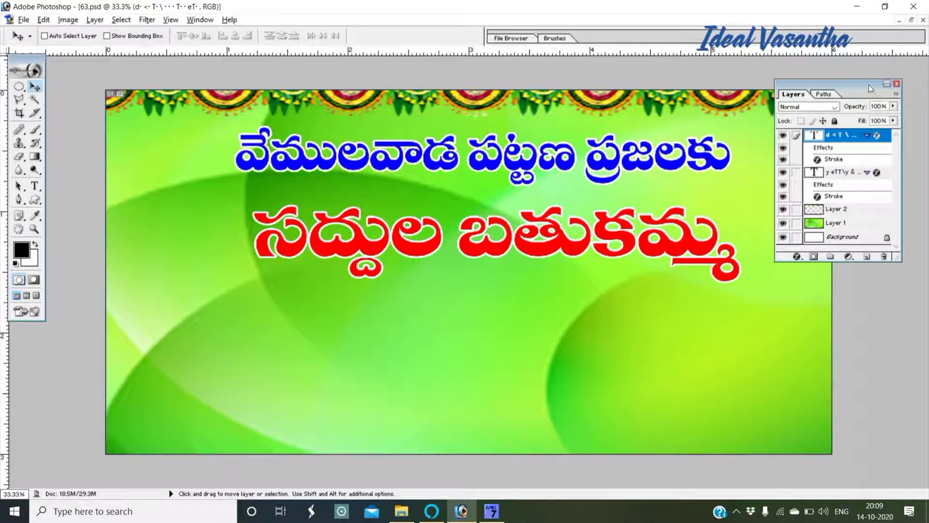
# Step: Scale the blue "వేములవాడ పట్టణ ప్రజలకు" line down around its centre so it is narrower than the red line
pyautogui.moveTo(875, 80); pyautogui.dragTo(901, 59)
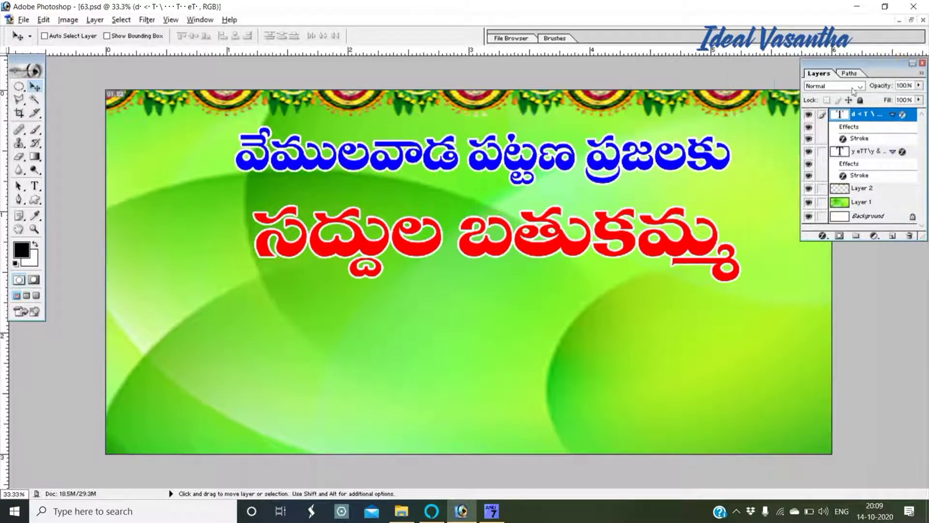
pyautogui.rightClick(725, 173)
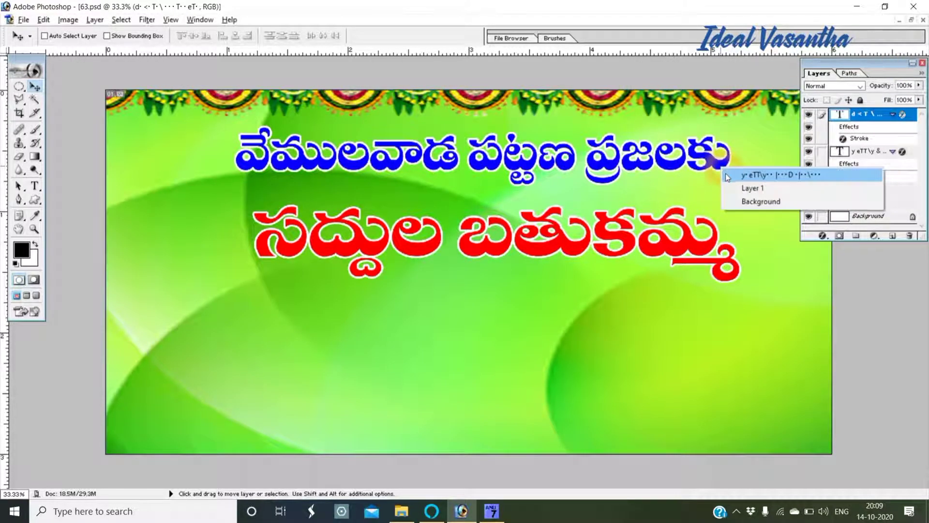
pyautogui.click(737, 177)
pyautogui.hotkey('ctrl', 't')
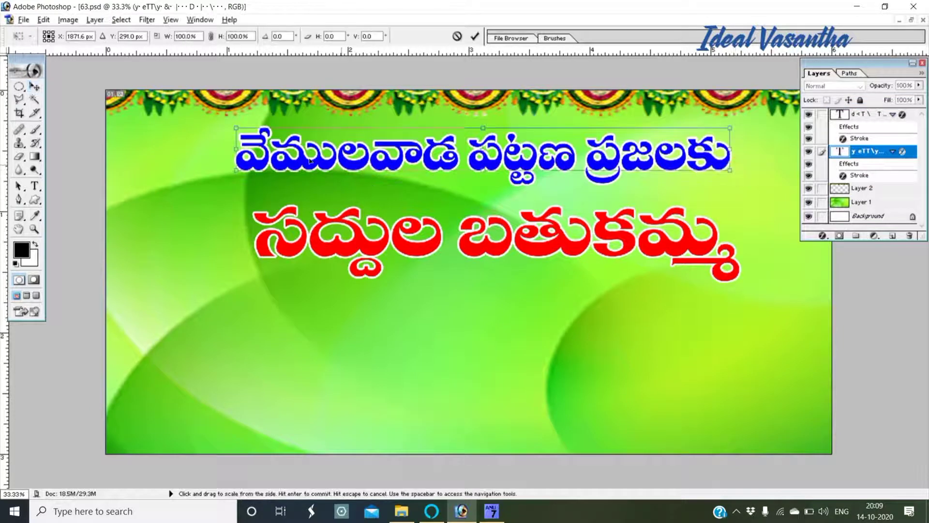
pyautogui.moveTo(236, 128); pyautogui.dragTo(292, 136)
pyautogui.press('Return')
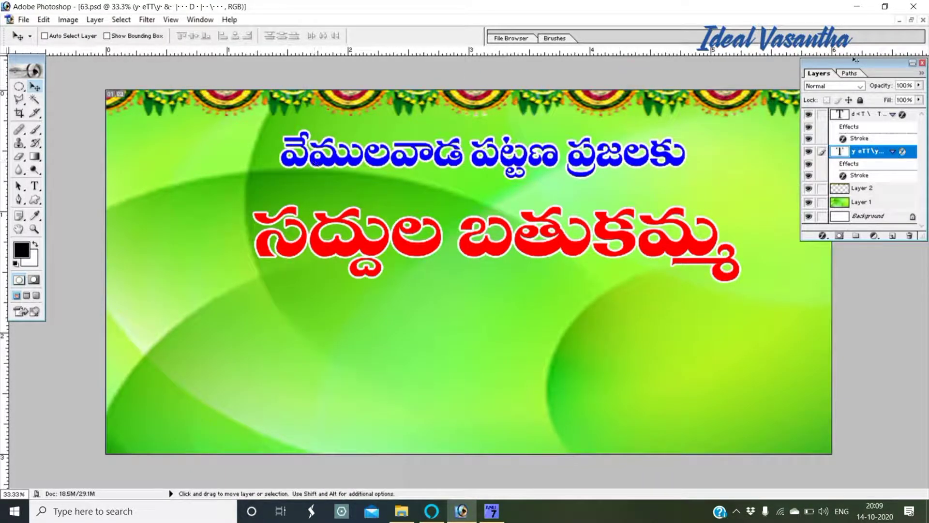
# Step: Show 63.psd and SADUULA BATHUKAMMA.psd in separate windows and copy the Bathukamma flower stack into the banner below the red text
pyautogui.click(902, 71)
pyautogui.click(912, 20)
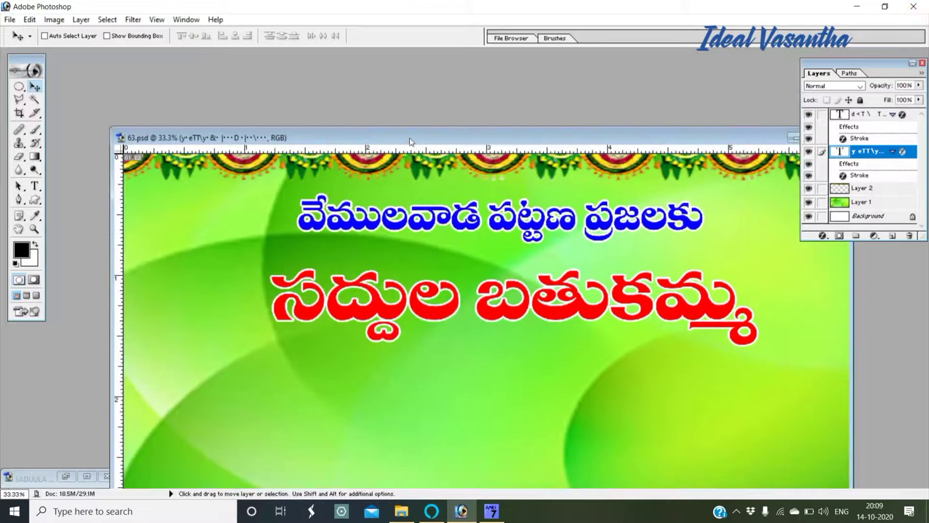
pyautogui.moveTo(409, 138); pyautogui.dragTo(391, 71)
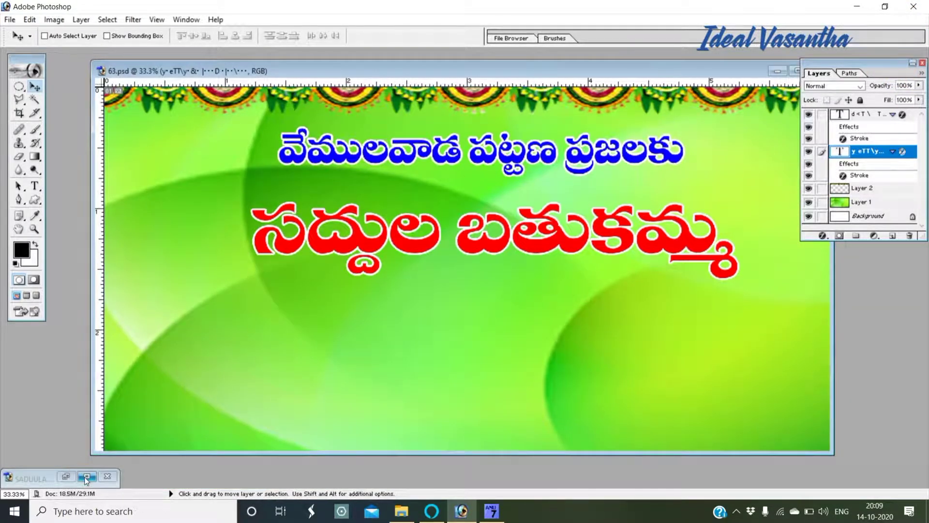
pyautogui.click(86, 477)
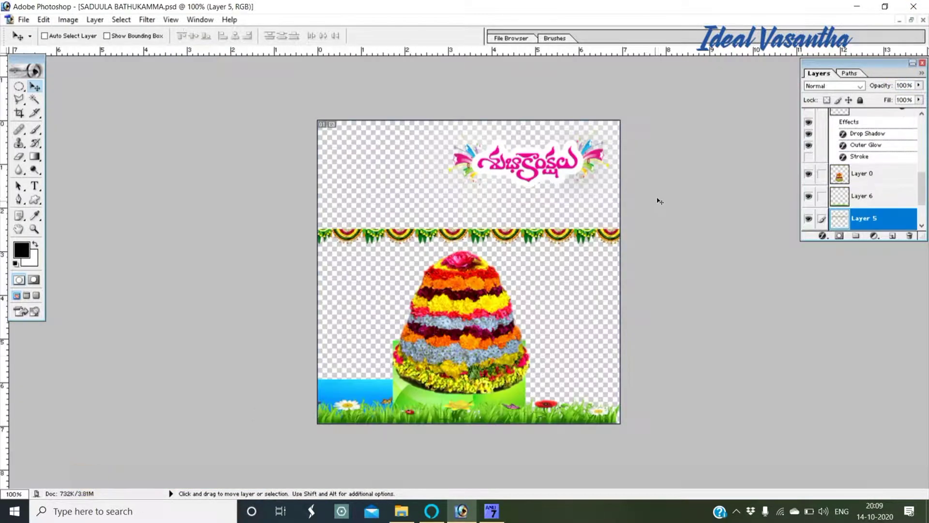
pyautogui.click(911, 20)
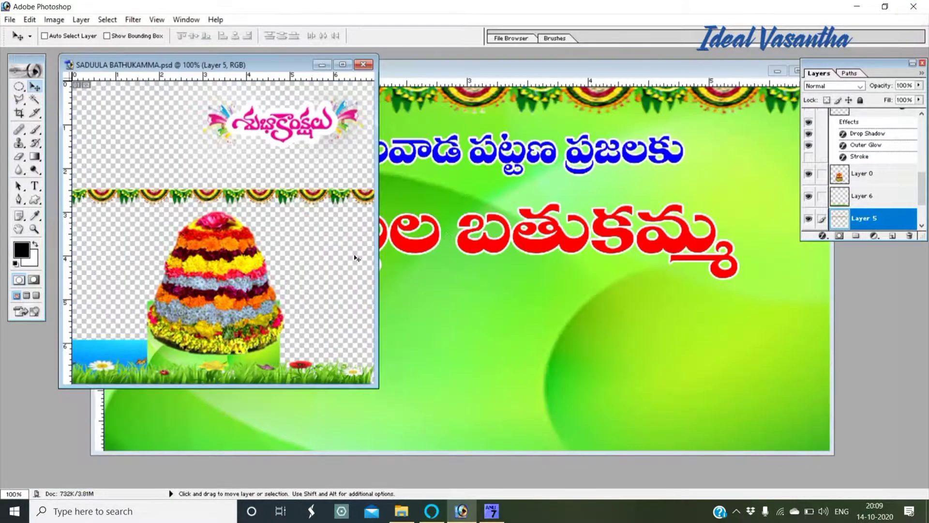
pyautogui.moveTo(232, 269); pyautogui.dragTo(506, 321)
# Step: Copy the flowered grass strip (Layer 6) from SADUULA BATHUKAMMA.psd into the banner, below the flower stack
pyautogui.click(89, 286)
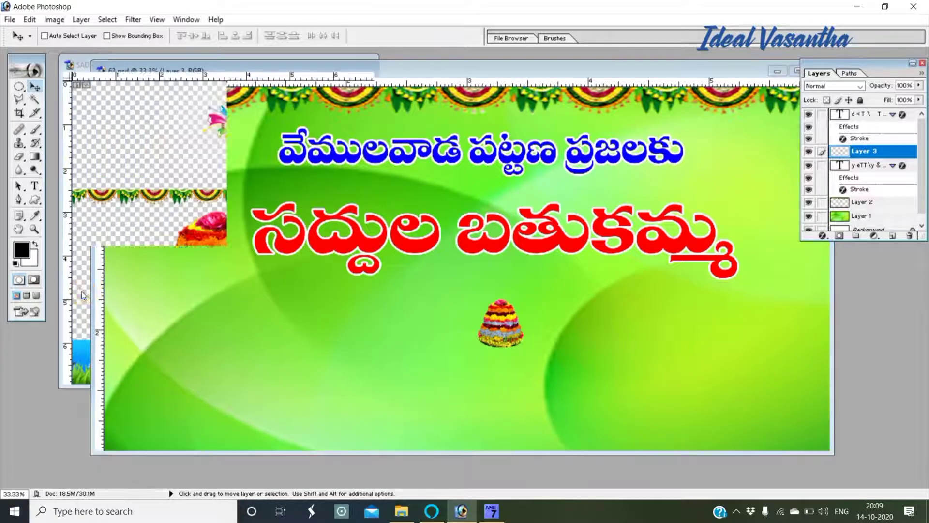
pyautogui.rightClick(226, 374)
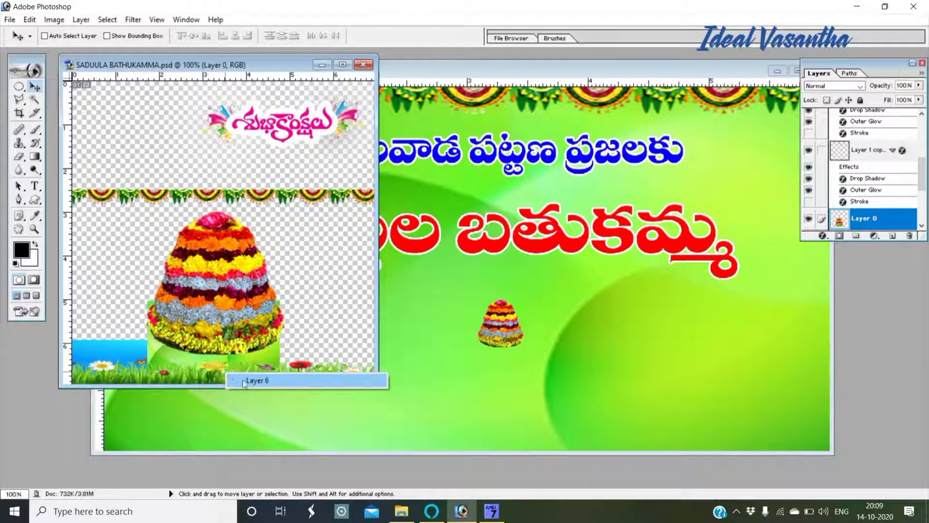
pyautogui.click(246, 384)
pyautogui.moveTo(246, 383); pyautogui.dragTo(493, 382)
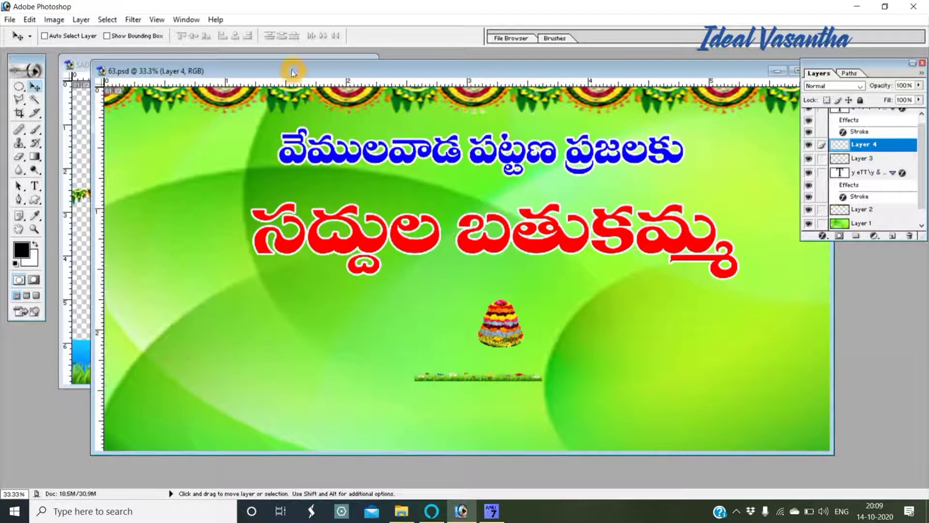
# Step: Copy the pink "శుభాకాంక్షలు" greeting artwork with its linked layers into the banner, to the right of the flower stack
pyautogui.moveTo(293, 73); pyautogui.dragTo(364, 99)
pyautogui.click(121, 196)
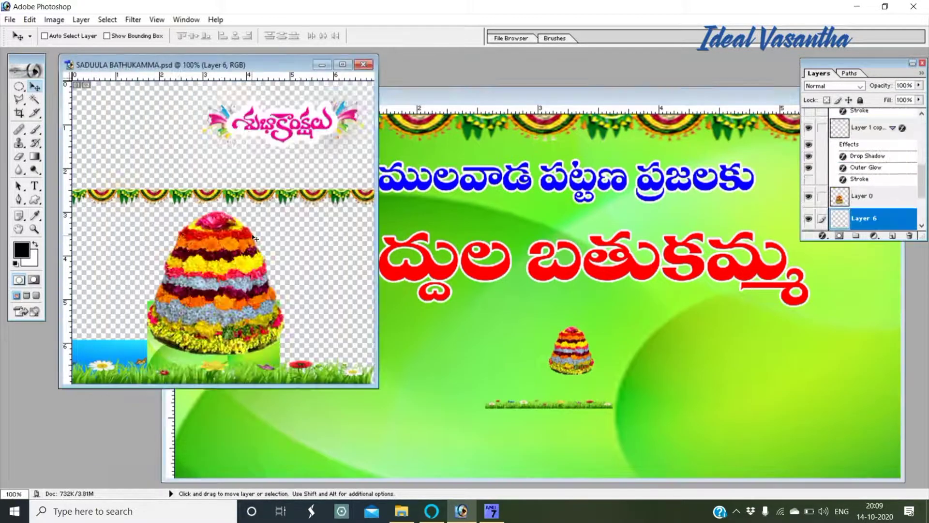
pyautogui.keyDown('ctrl'); pyautogui.click(312, 132); pyautogui.keyUp('ctrl')
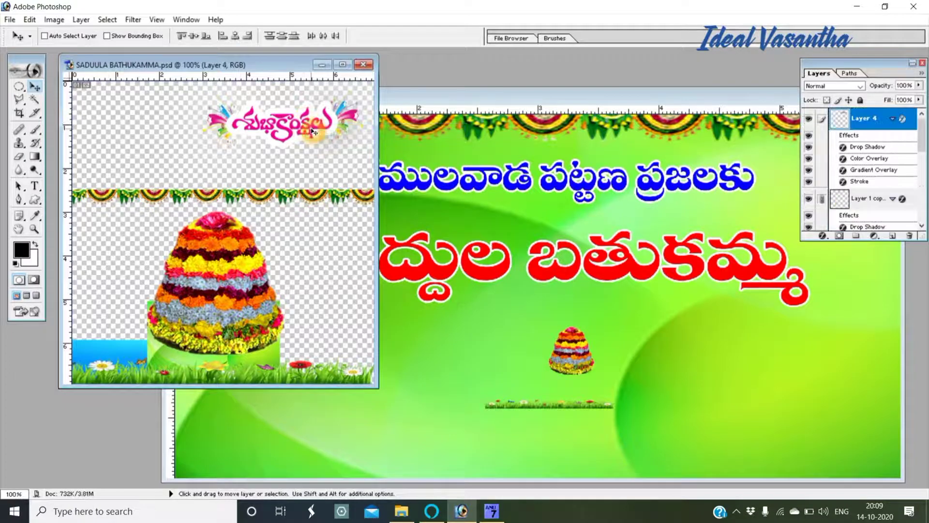
pyautogui.moveTo(312, 132); pyautogui.dragTo(529, 259)
pyautogui.moveTo(687, 335); pyautogui.dragTo(687, 336)
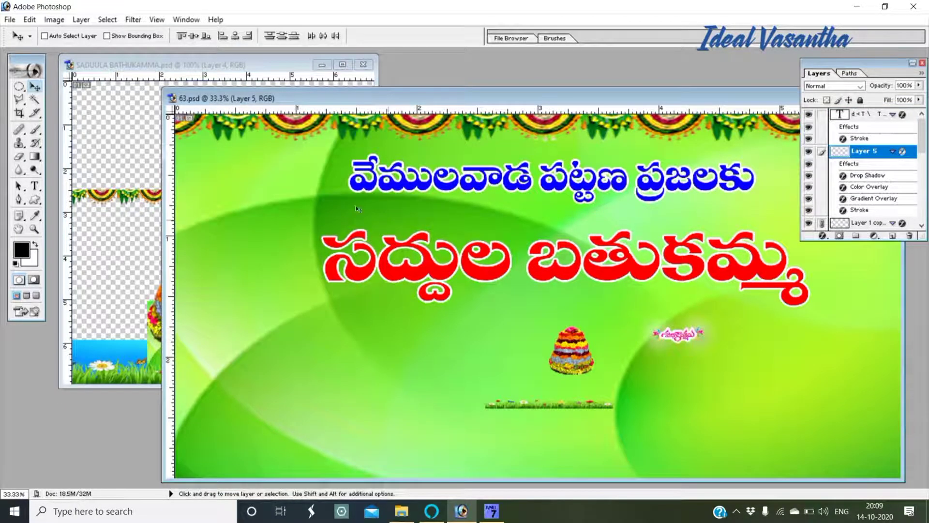
# Step: Minimise SADUULA BATHUKAMMA.psd and maximise the 63.psd banner window
pyautogui.click(160, 193)
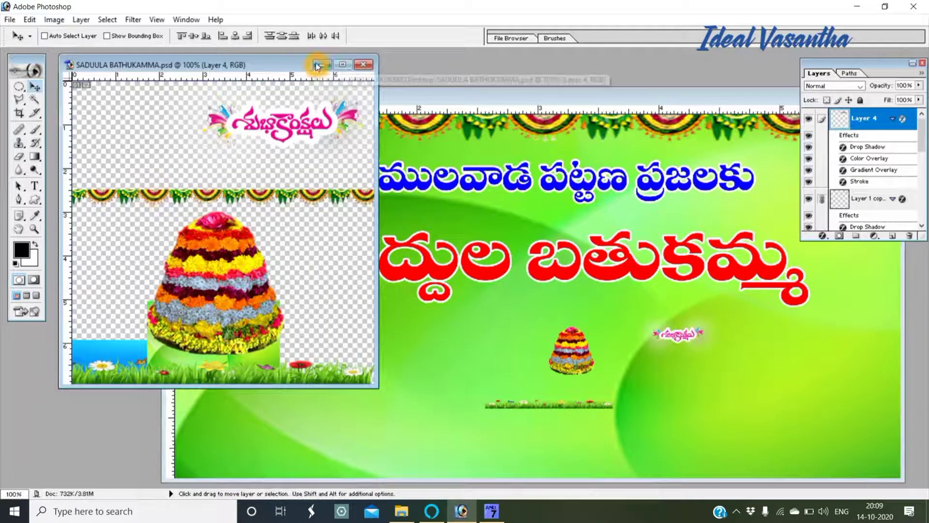
pyautogui.click(321, 64)
pyautogui.moveTo(544, 101); pyautogui.dragTo(440, 84)
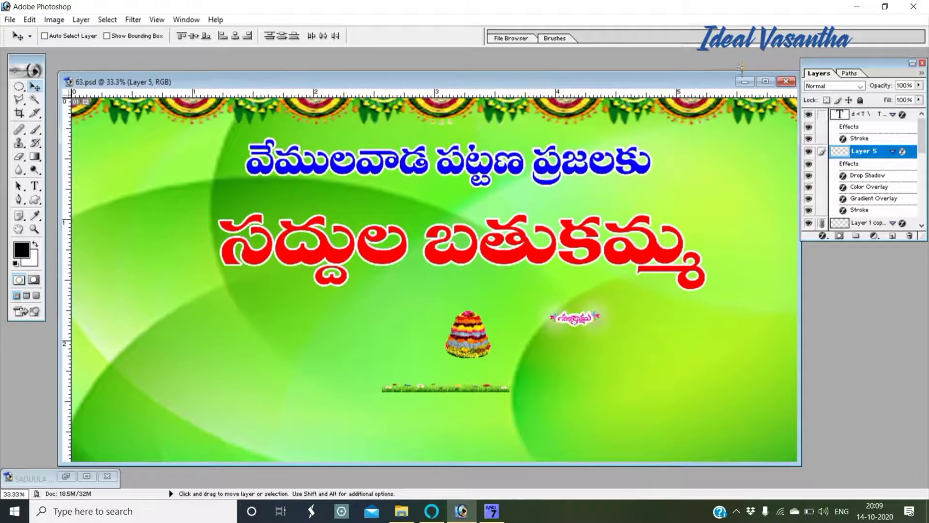
pyautogui.click(765, 83)
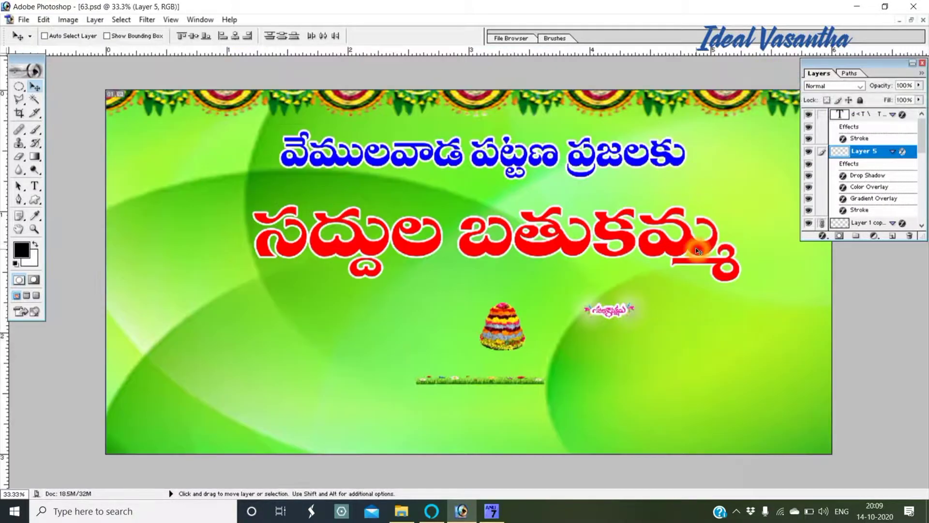
# Step: Enlarge the Bathukamma flower stack (Layer 3) to about 254% and place it beside the blue and red text lines, near the banner's left edge
pyautogui.rightClick(496, 342)
pyautogui.click(509, 345)
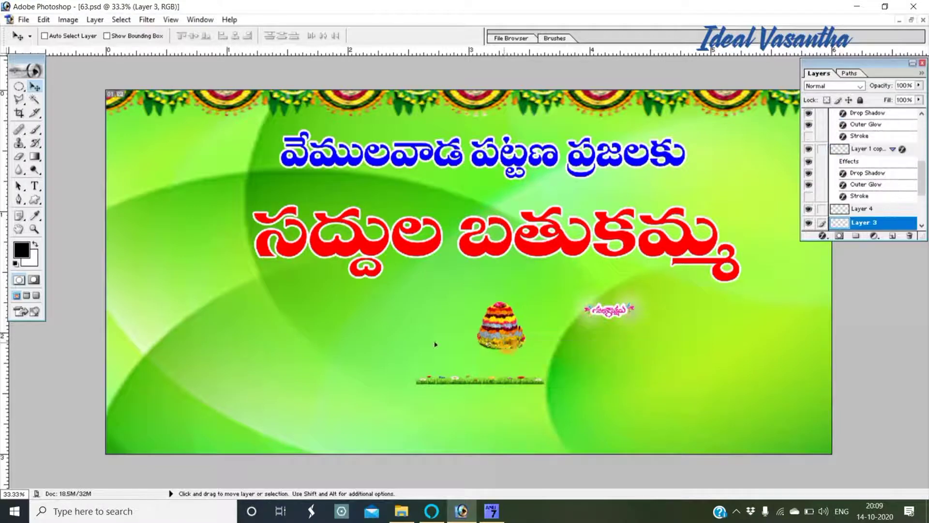
pyautogui.moveTo(509, 345); pyautogui.dragTo(165, 295)
pyautogui.hotkey('ctrl', 't')
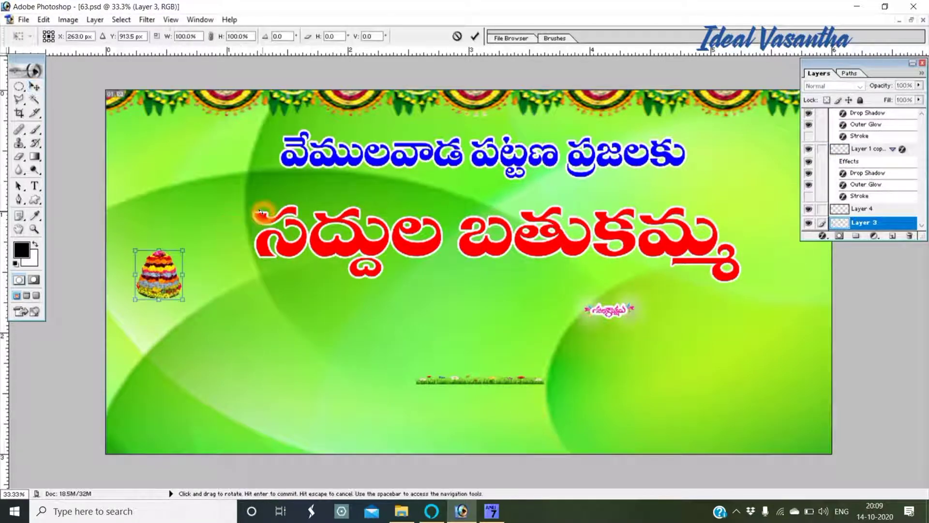
pyautogui.moveTo(183, 251); pyautogui.dragTo(241, 158)
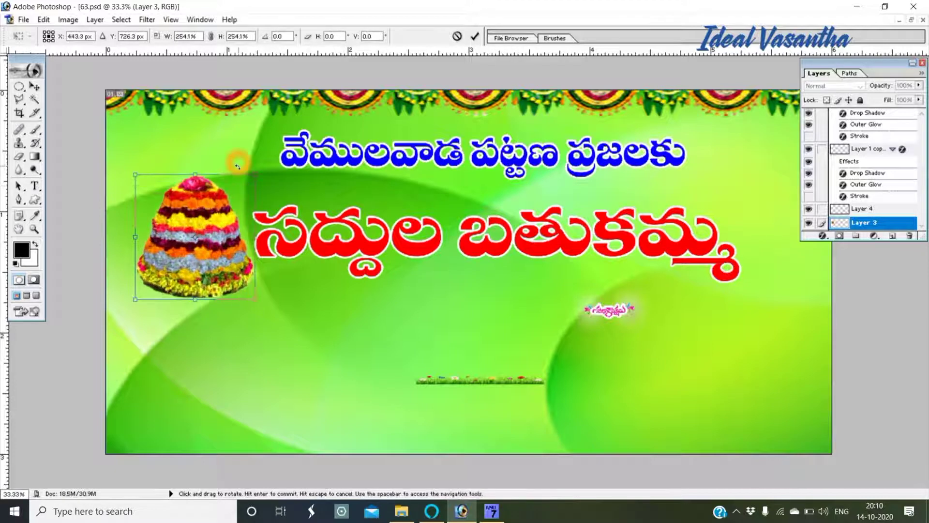
pyautogui.press('Return')
pyautogui.moveTo(230, 256); pyautogui.dragTo(198, 227)
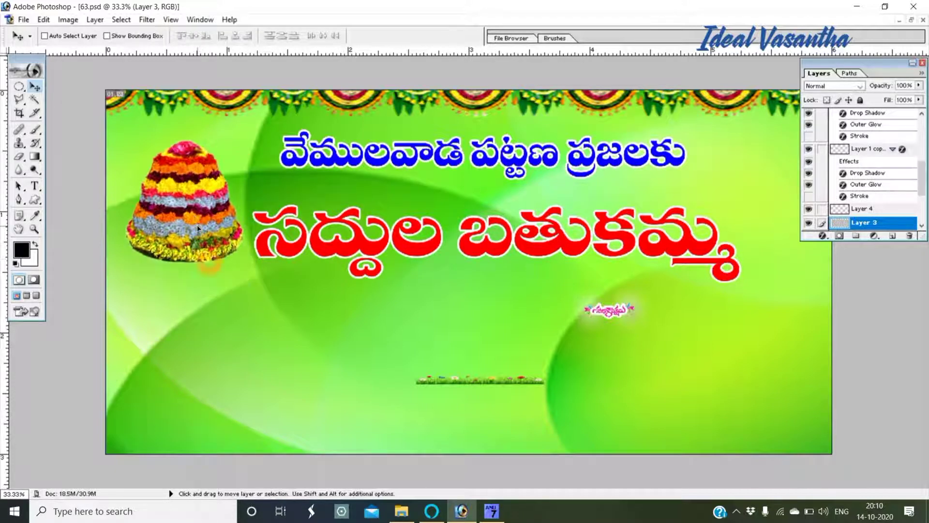
# Step: Move the flowered grass strip (Layer 4) to the banner's bottom edge and stretch it across the full width, to about 598% wide and 427% high
pyautogui.rightClick(455, 385)
pyautogui.click(477, 388)
pyautogui.moveTo(463, 385); pyautogui.dragTo(77, 449)
pyautogui.hotkey('ctrl', 't')
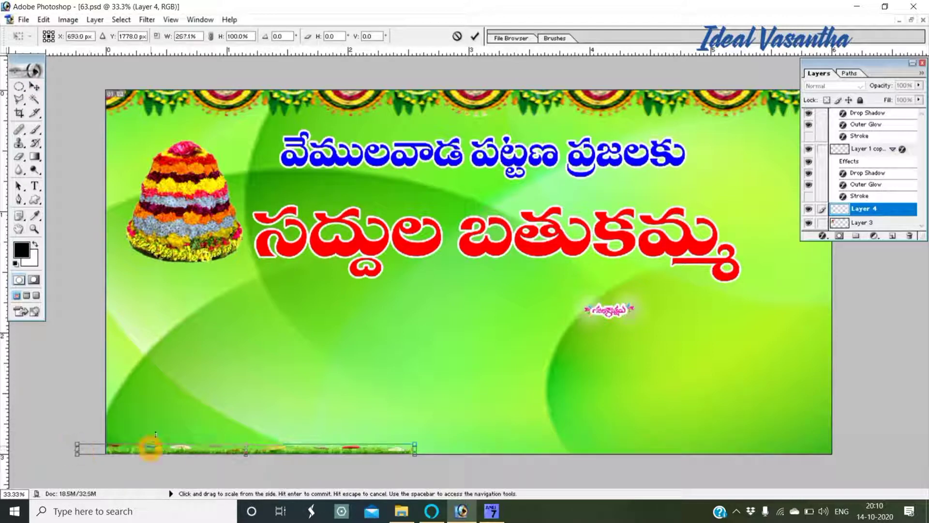
pyautogui.moveTo(151, 443); pyautogui.dragTo(155, 416)
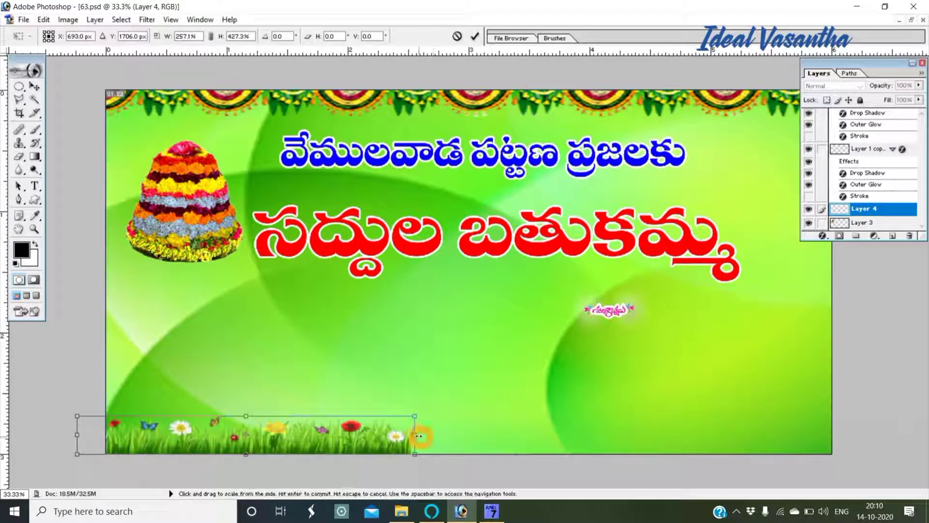
pyautogui.moveTo(419, 436); pyautogui.dragTo(862, 415)
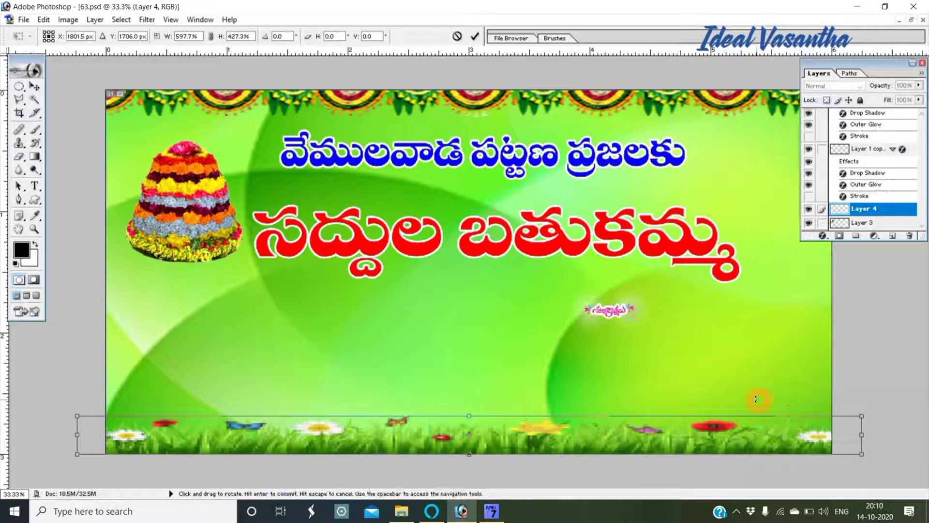
pyautogui.press('Return')
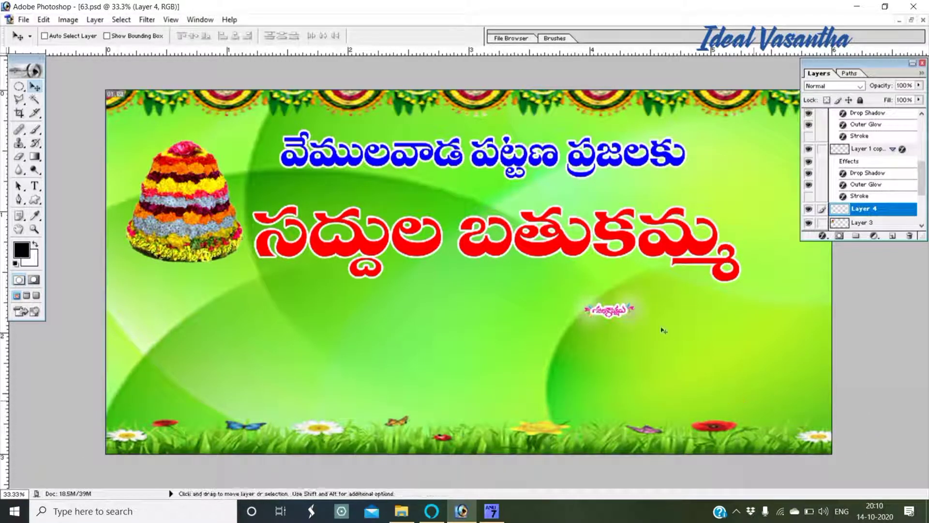
# Step: Enlarge the pink greeting artwork (Layer 5) with its linked layers to about 388%, centre it below the red text, and scale it another 113%
pyautogui.rightClick(625, 315)
pyautogui.click(638, 318)
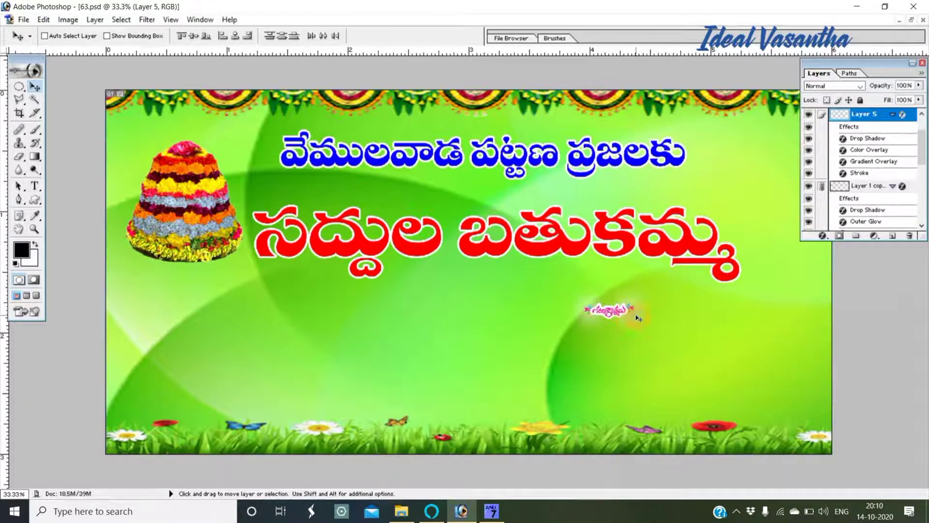
pyautogui.moveTo(630, 317); pyautogui.dragTo(621, 294)
pyautogui.hotkey('ctrl', 't')
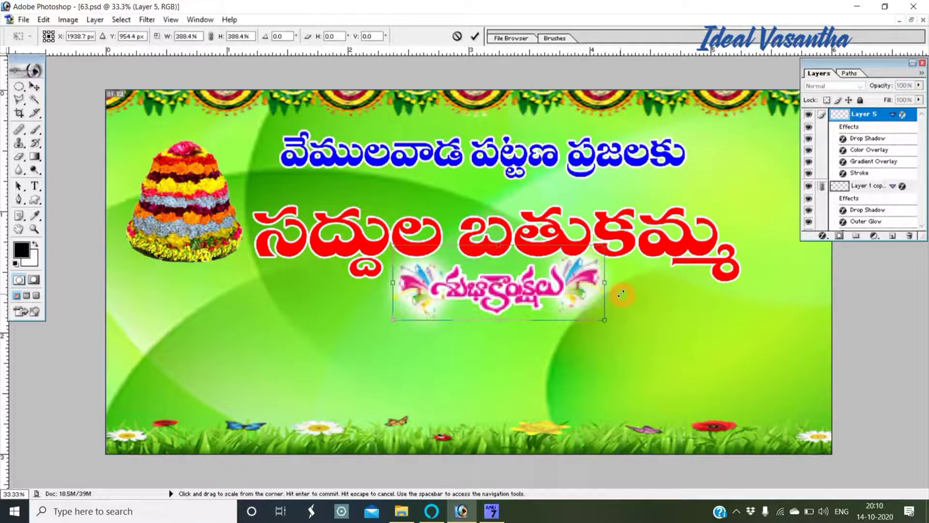
pyautogui.press('Return')
pyautogui.moveTo(538, 296); pyautogui.dragTo(520, 312)
pyautogui.hotkey('ctrl', 't')
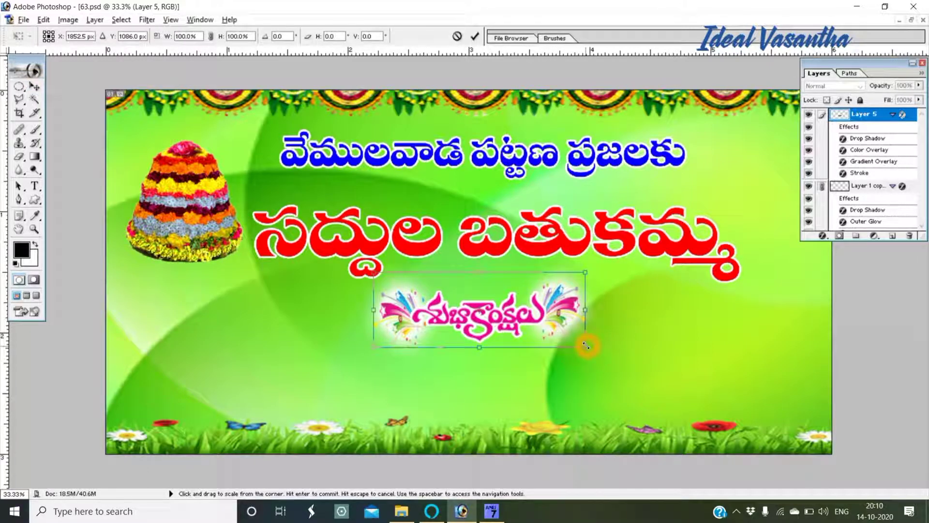
pyautogui.moveTo(585, 345); pyautogui.dragTo(599, 351)
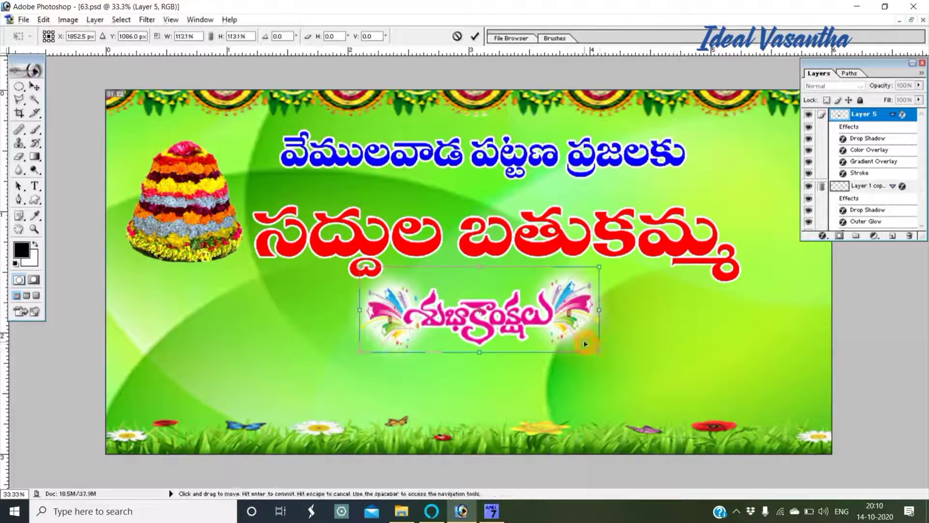
pyautogui.press('Return')
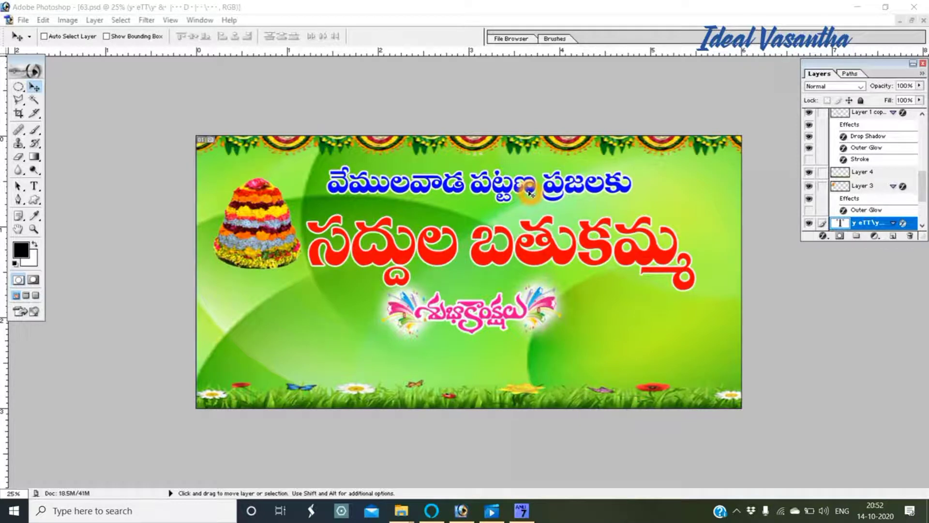
# Step: Duplicate the blue text line below the greeting artwork and replace its wording with "మీ....." followed by the sender's name
pyautogui.click(531, 194)
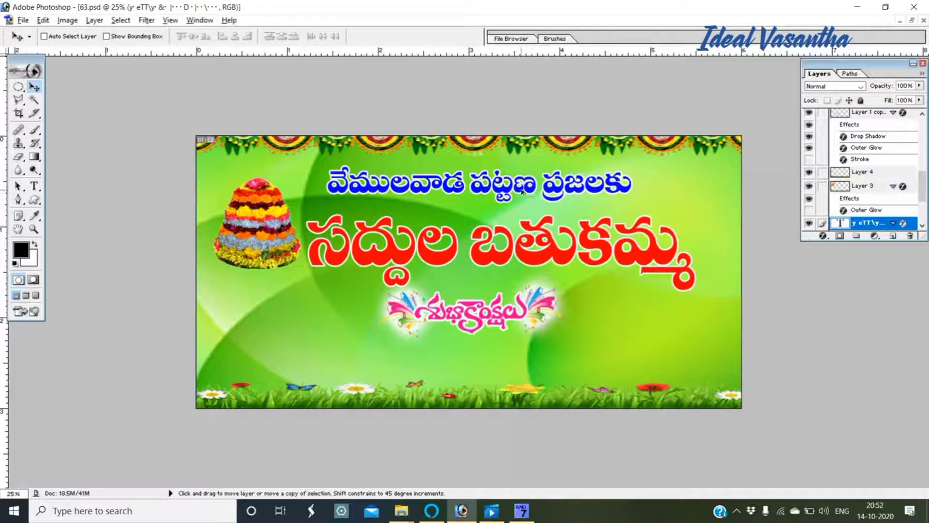
pyautogui.moveTo(525, 193); pyautogui.dragTo(514, 371)
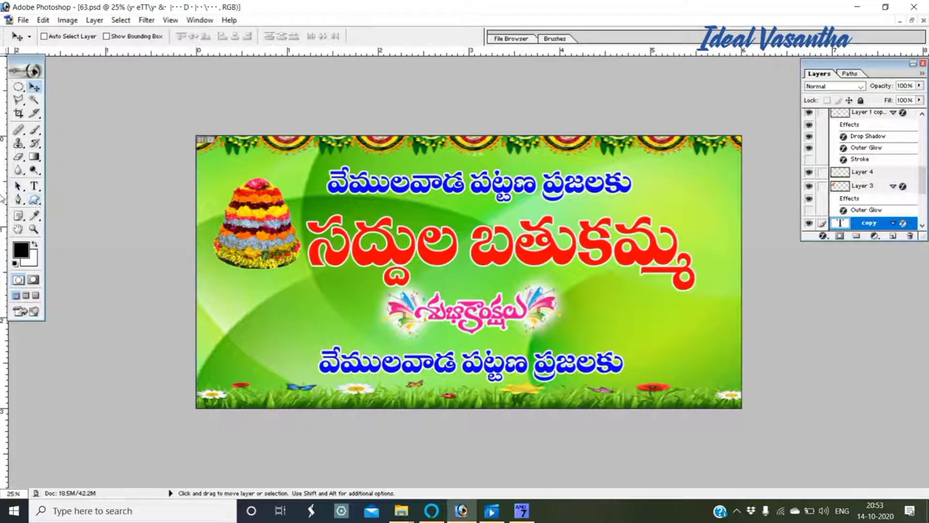
pyautogui.click(35, 188)
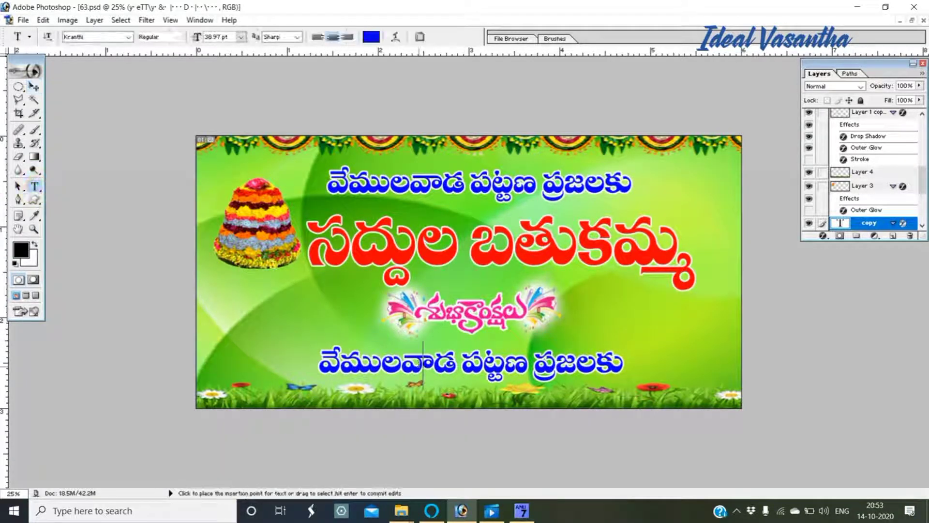
pyautogui.click(421, 368)
pyautogui.hotkey('ctrl', 'a')
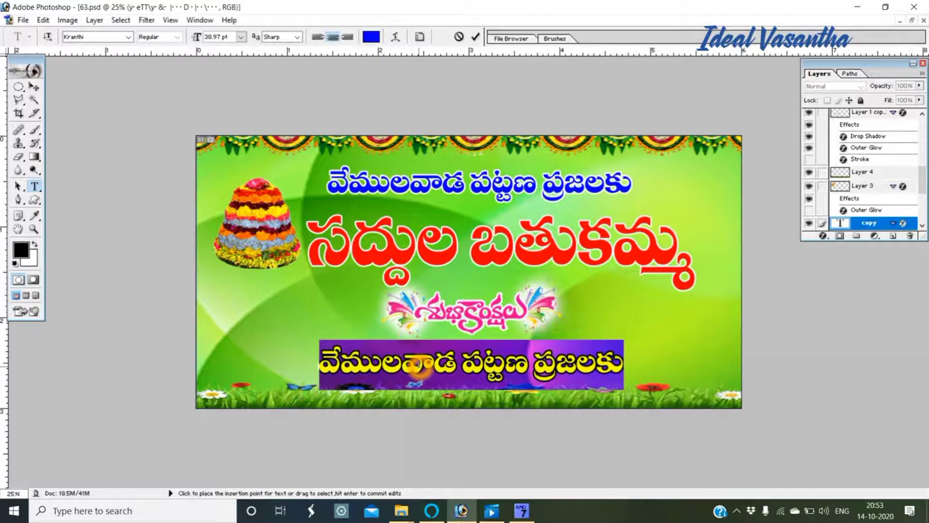
pyautogui.write('మీ.....')
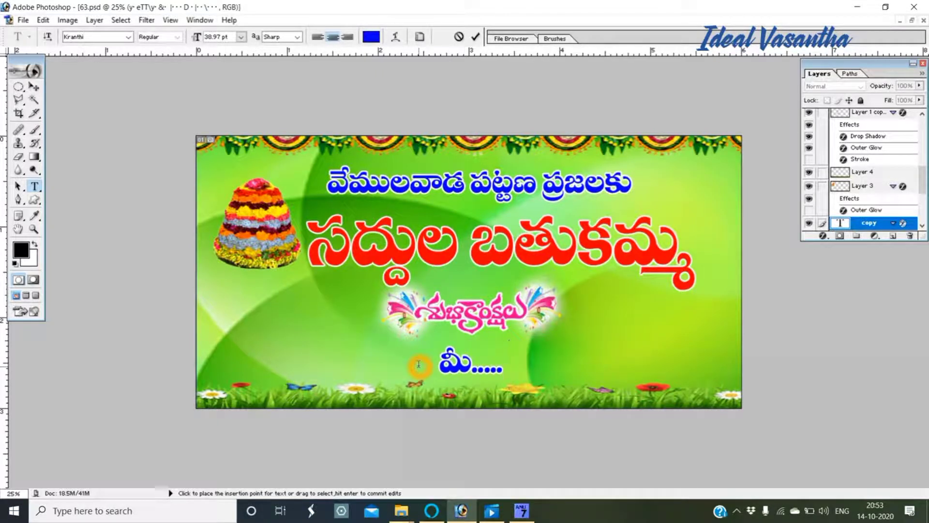
pyautogui.write(' నర')
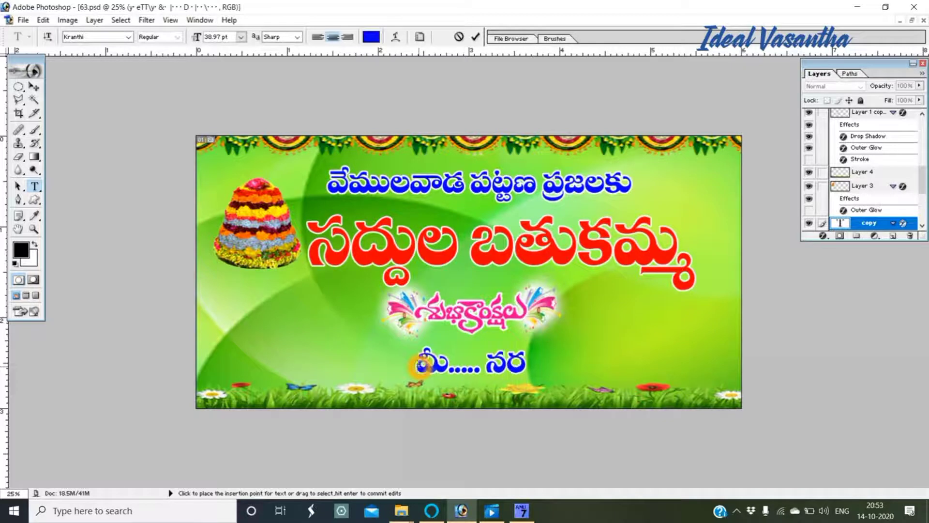
pyautogui.write('్సయ్య')
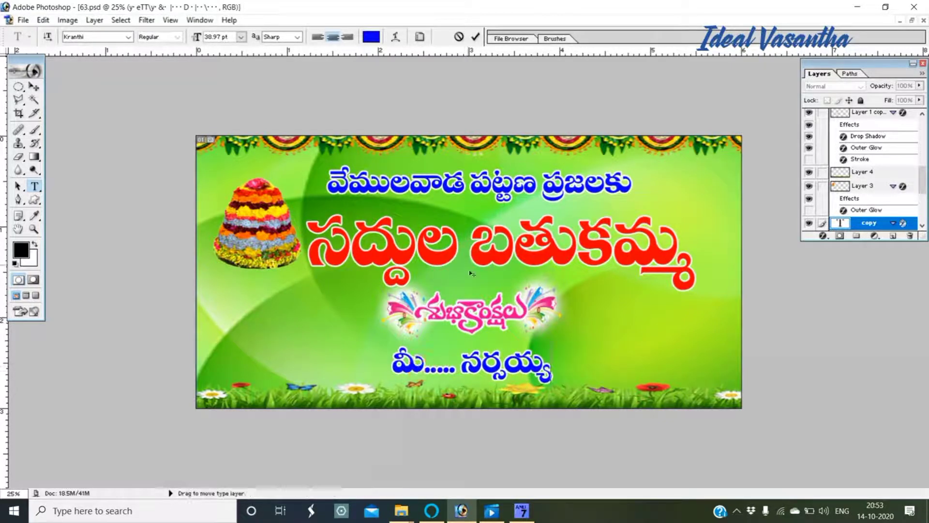
# Step: Move the sender's name line to the banner's lower-right area above the grass and save the file
pyautogui.click(34, 87)
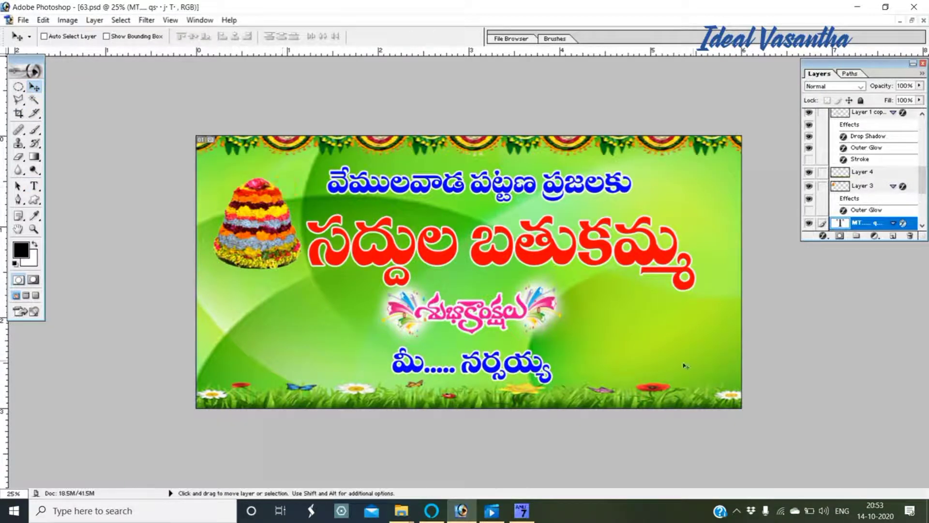
pyautogui.moveTo(534, 370); pyautogui.dragTo(682, 365)
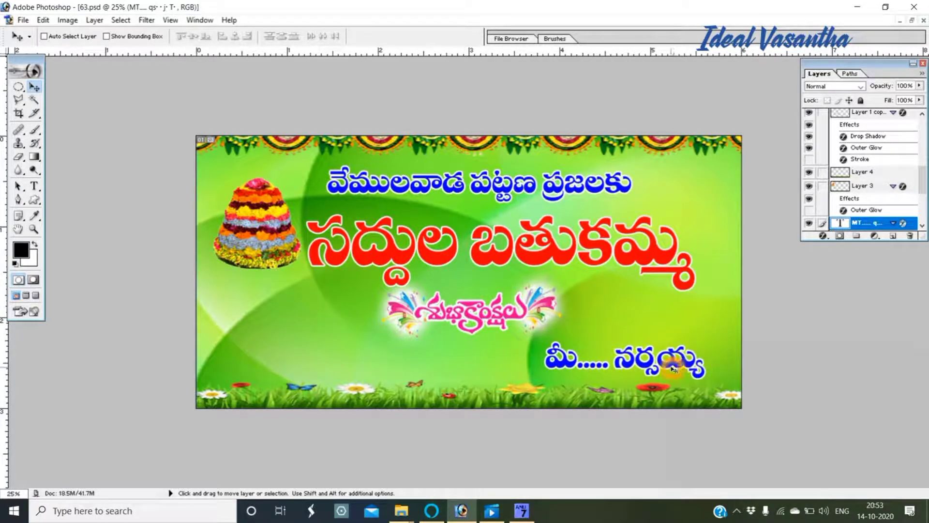
pyautogui.hotkey('ctrl', 's')
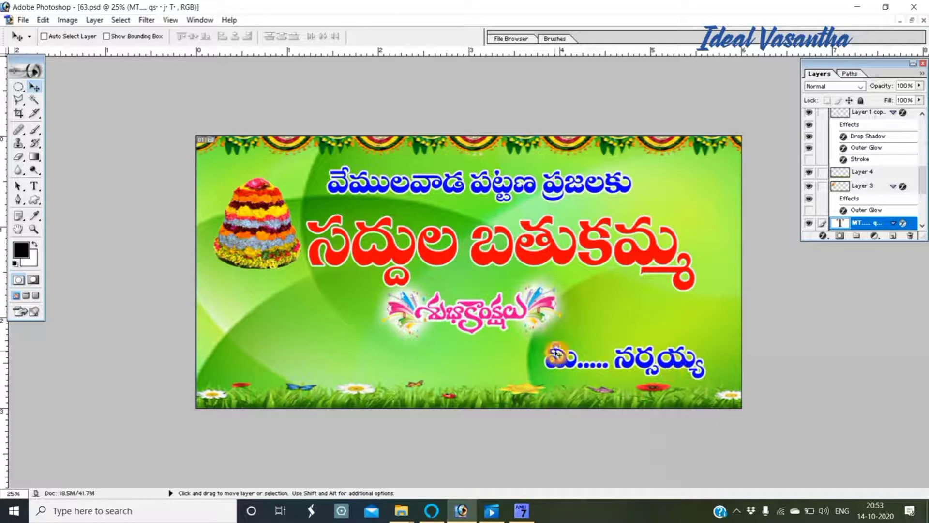
# Step: Shift the pink greeting artwork slightly right, enlarge it proportionally, and position it between the red text and the sender's name
pyautogui.rightClick(521, 320)
pyautogui.click(542, 325)
pyautogui.hotkey('shift', 'Right')
pyautogui.hotkey('shift', 'Right')
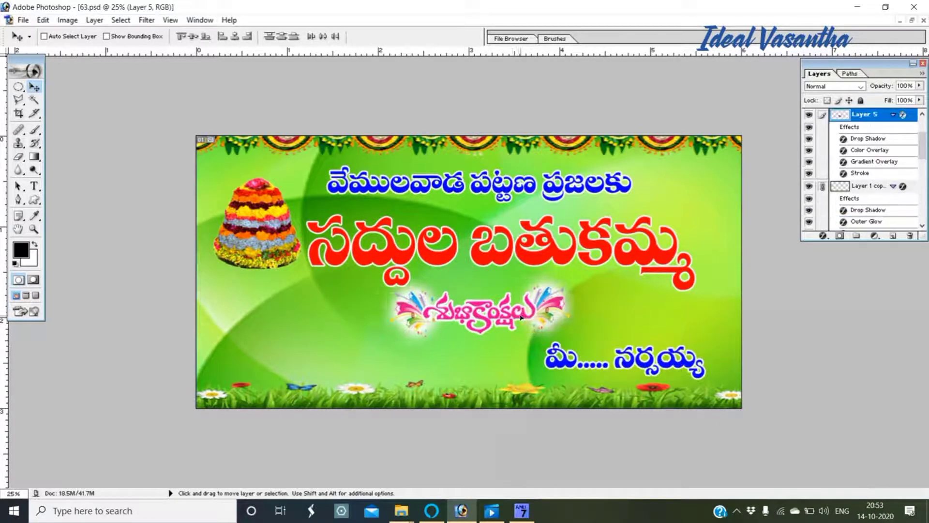
pyautogui.hotkey('ctrl', 't')
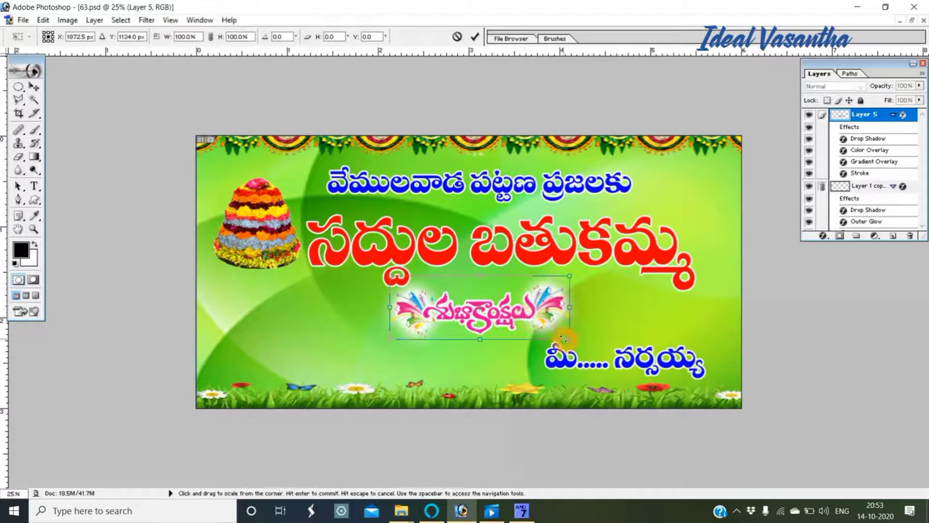
pyautogui.moveTo(569, 338); pyautogui.dragTo(610, 352)
pyautogui.press('Return')
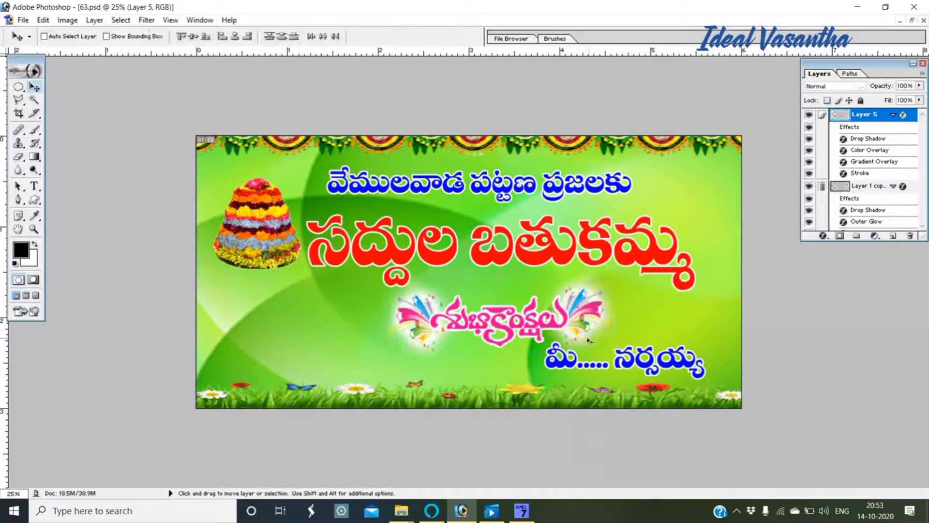
pyautogui.moveTo(559, 324); pyautogui.dragTo(561, 317)
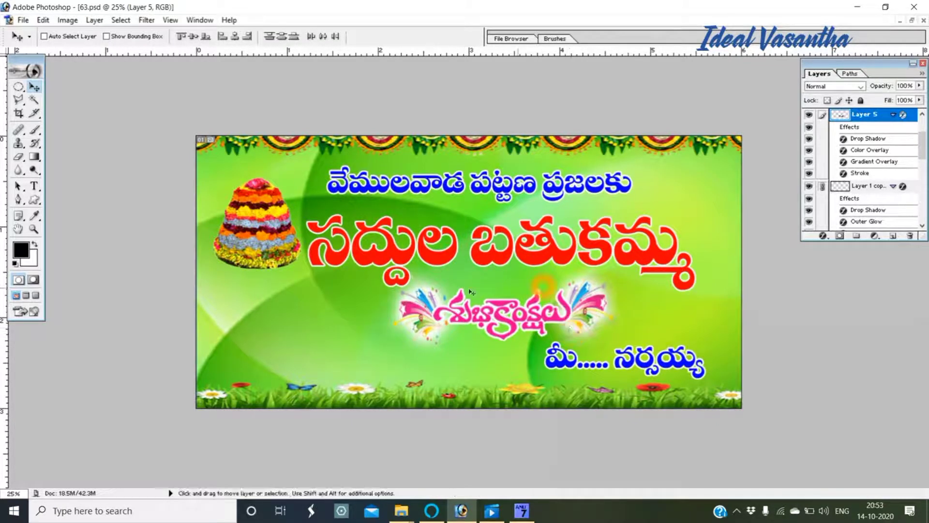
# Step: Apply a white Outer Glow to the flower stack (Layer 3) with 75% opacity and a size of 144 px
pyautogui.rightClick(280, 259)
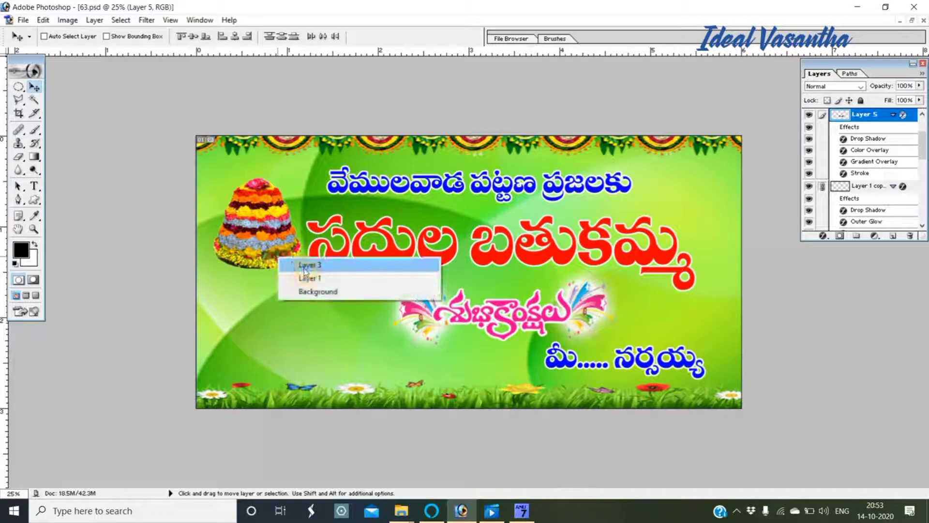
pyautogui.click(304, 265)
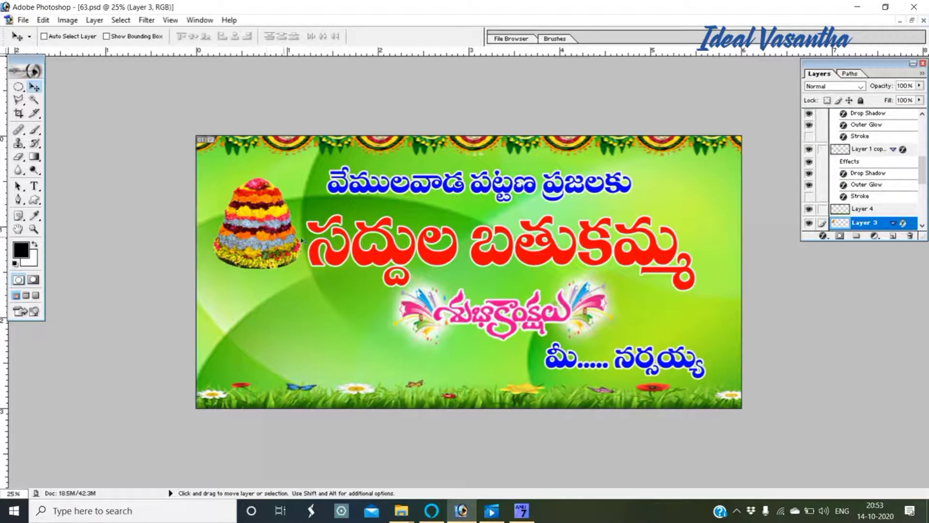
pyautogui.moveTo(913, 224); pyautogui.dragTo(911, 231)
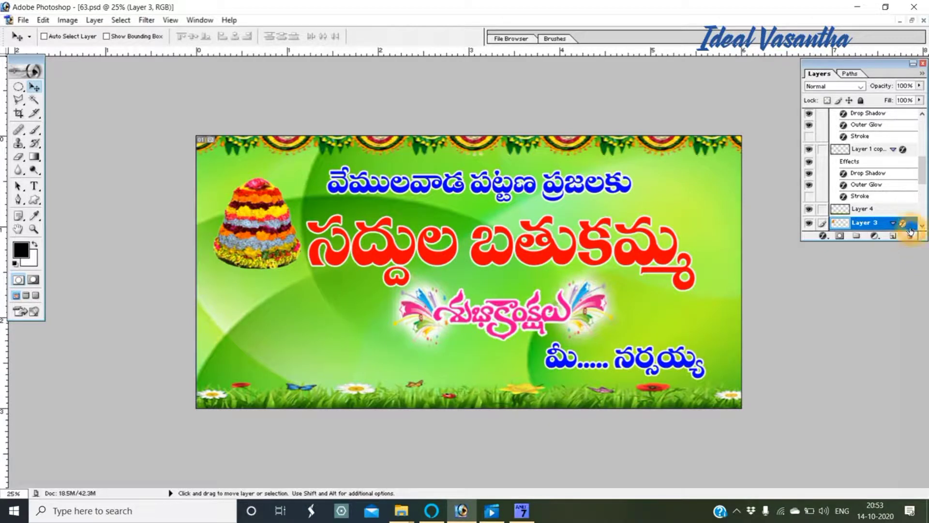
pyautogui.doubleClick(911, 231)
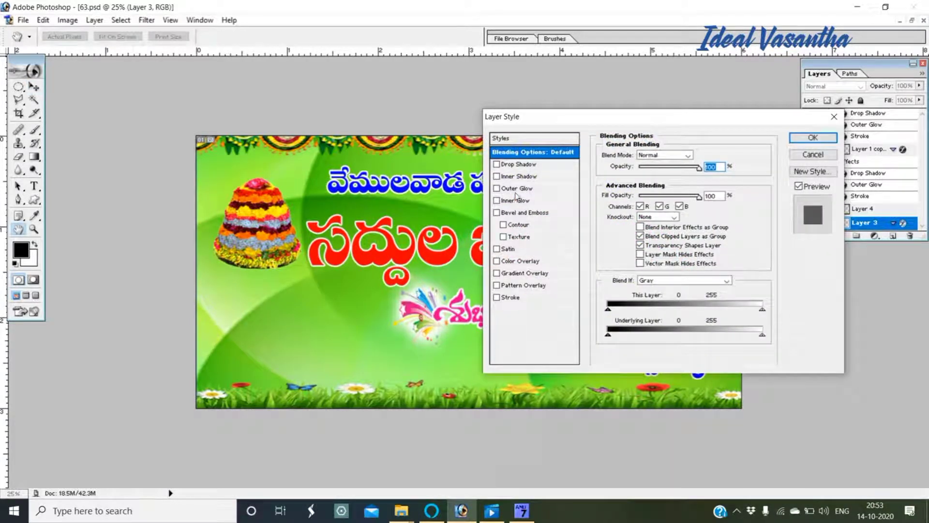
pyautogui.click(516, 188)
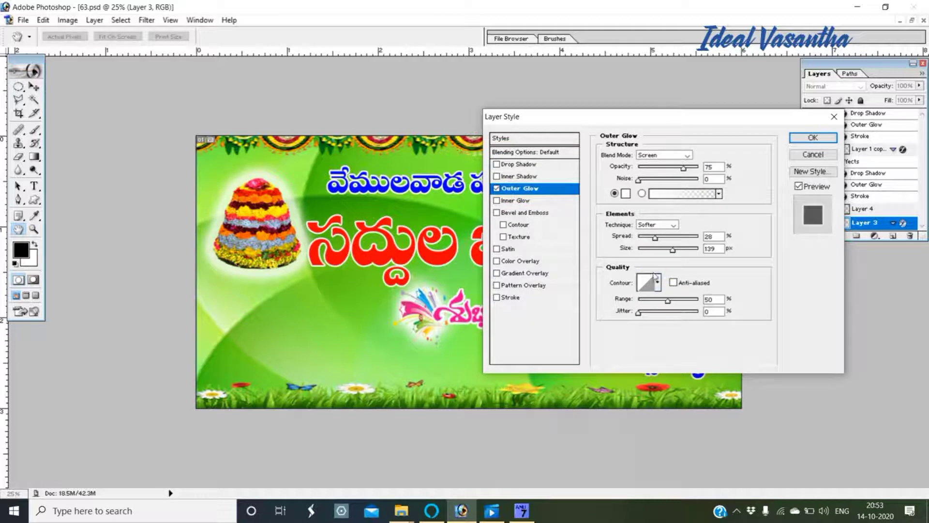
pyautogui.click(674, 252)
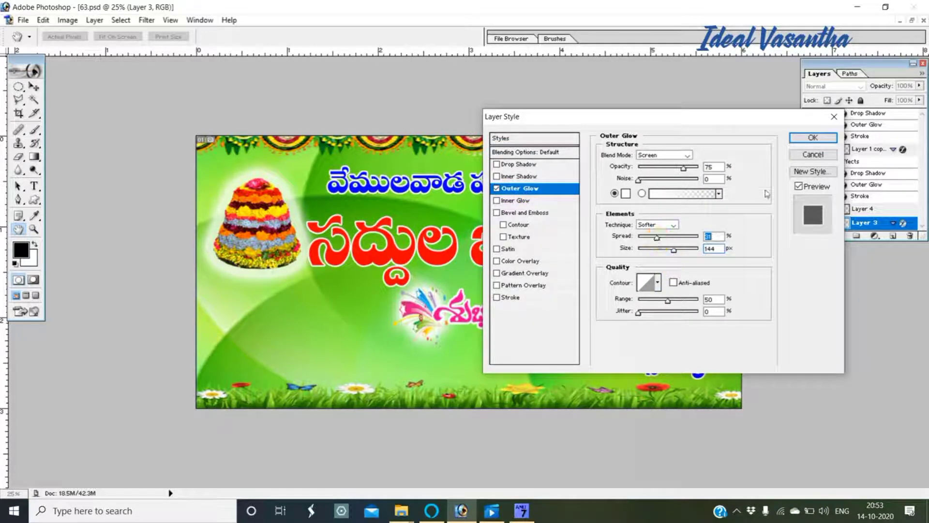
pyautogui.click(813, 137)
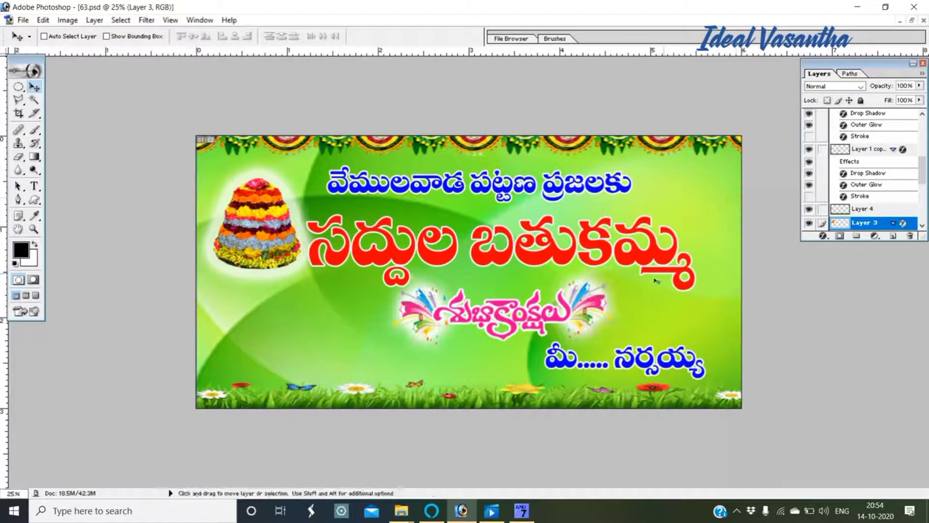
# Step: Apply a white (FFFFFF) Outer Glow with 75% opacity to the large red Telugu text, adjusting the glow size
pyautogui.click(565, 261)
pyautogui.rightClick(564, 262)
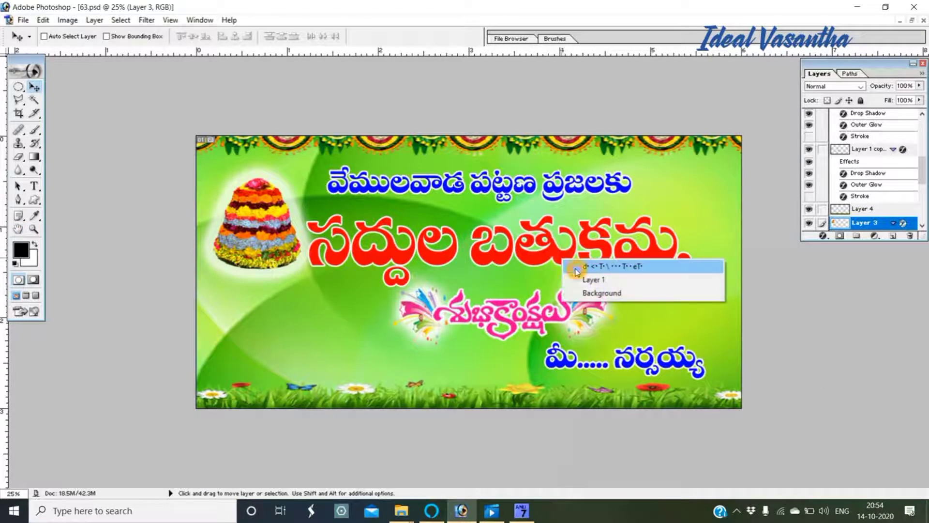
pyautogui.click(576, 263)
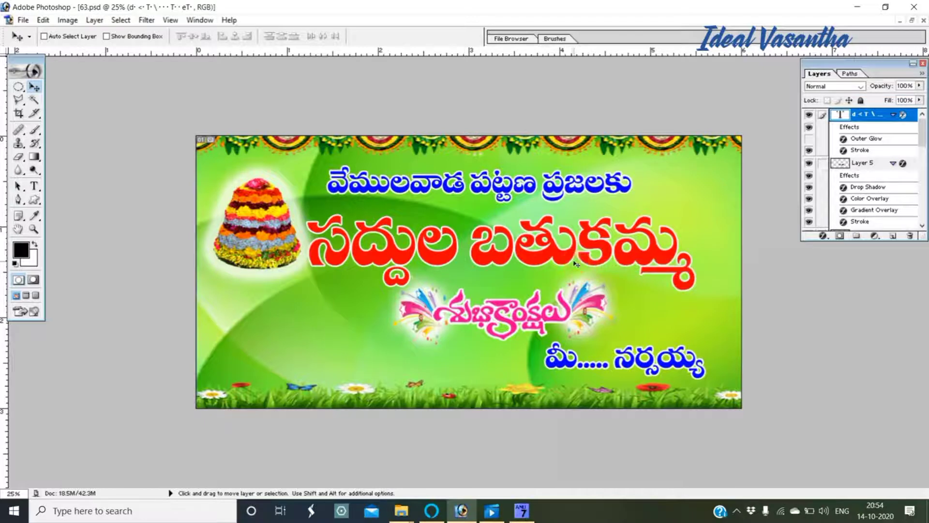
pyautogui.doubleClick(903, 115)
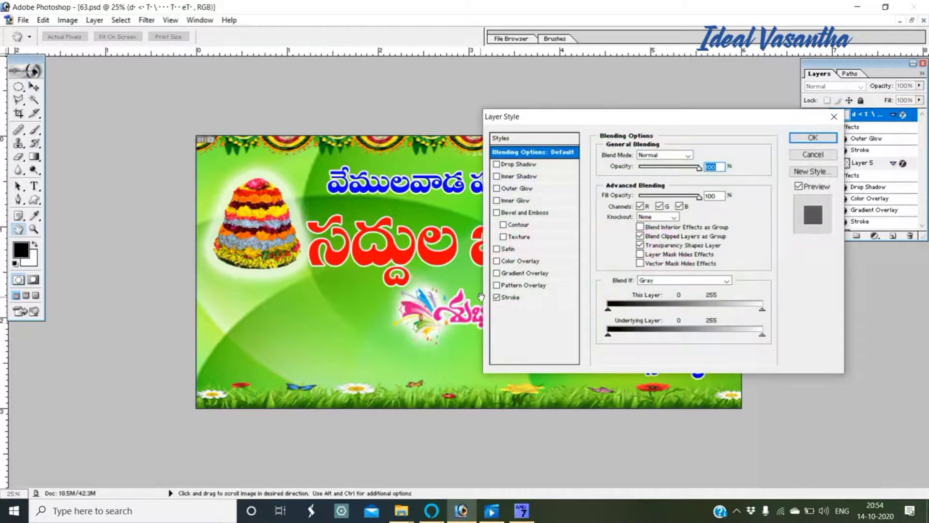
pyautogui.click(516, 188)
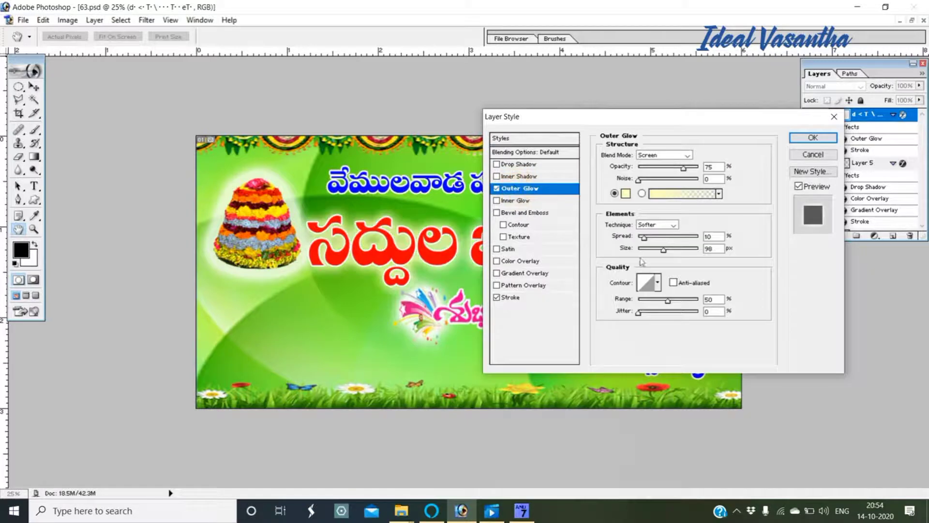
pyautogui.moveTo(641, 250); pyautogui.dragTo(669, 251)
pyautogui.click(624, 195)
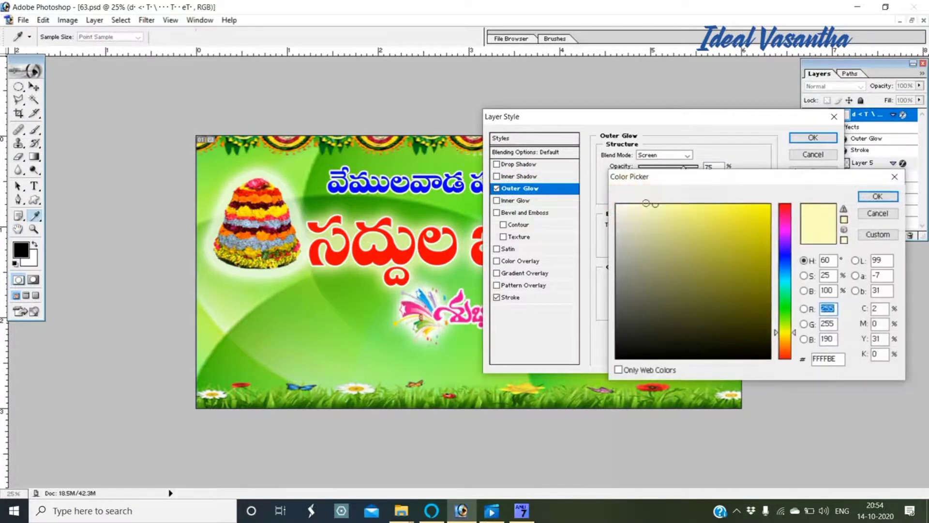
pyautogui.moveTo(630, 215); pyautogui.dragTo(608, 198)
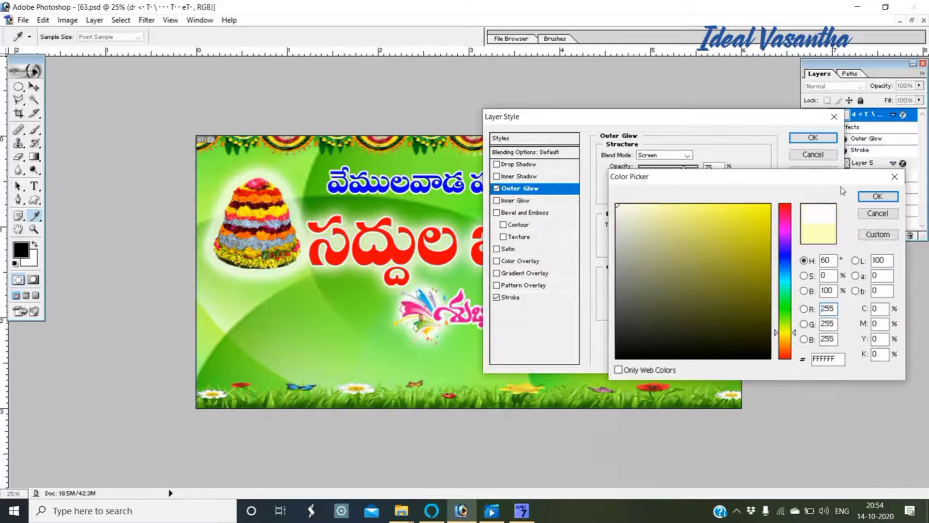
pyautogui.click(878, 196)
pyautogui.click(813, 138)
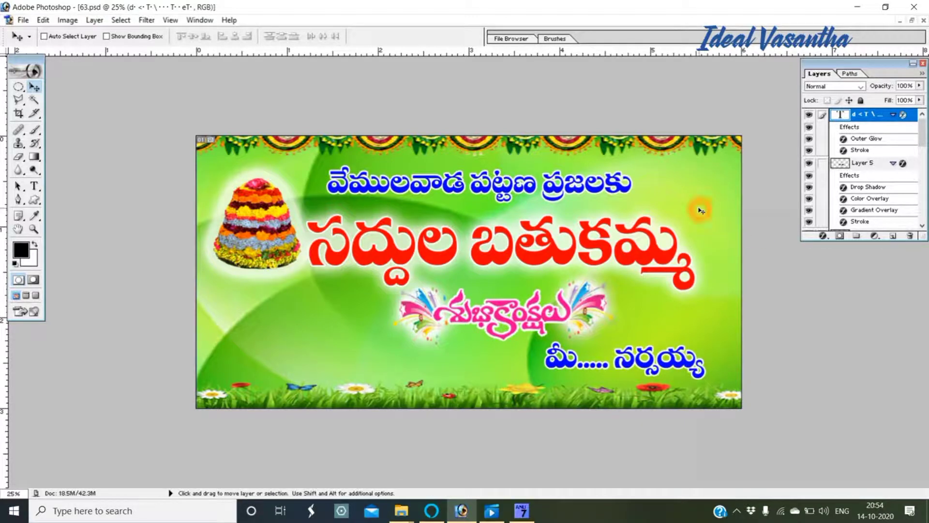
# Step: Move the blue top text line slightly right and down so it sits centred above the red text
pyautogui.click(628, 193)
pyautogui.rightClick(628, 193)
pyautogui.click(645, 198)
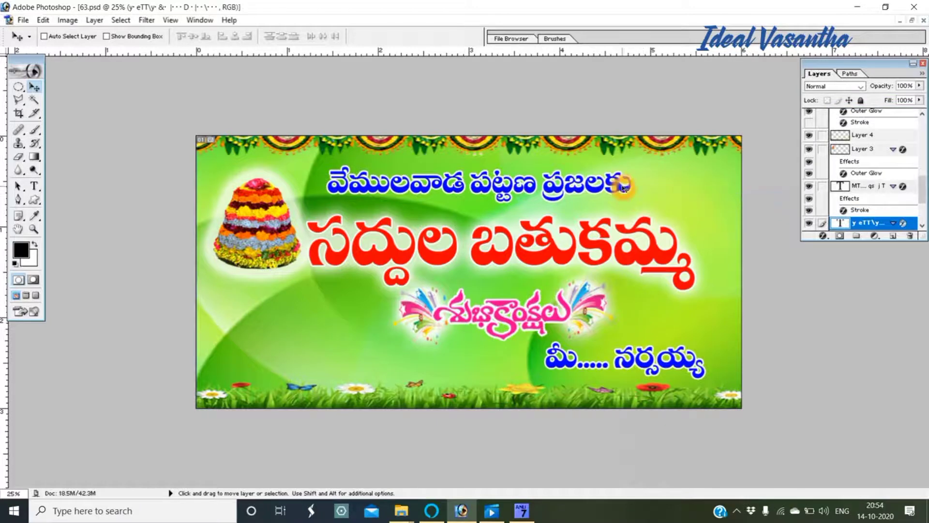
pyautogui.moveTo(623, 187); pyautogui.dragTo(640, 192)
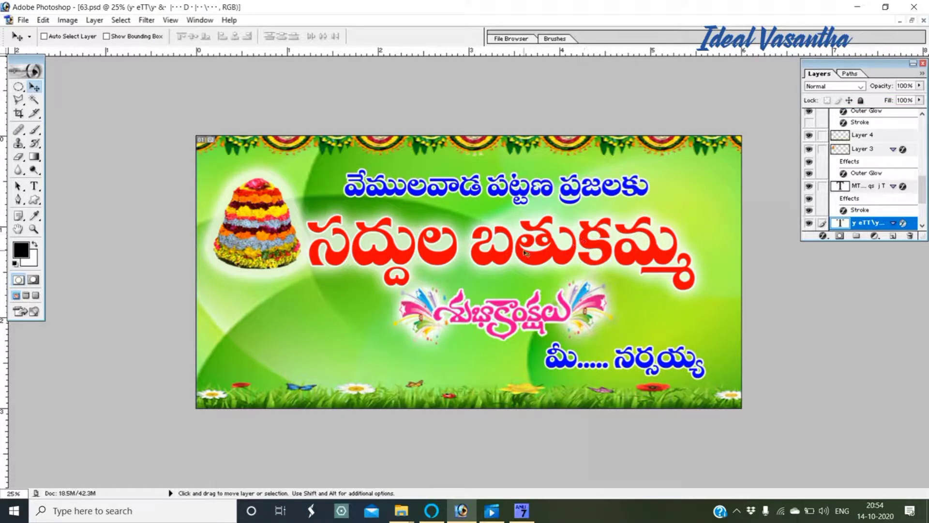
pyautogui.moveTo(527, 253); pyautogui.dragTo(530, 250)
pyautogui.moveTo(584, 203); pyautogui.dragTo(584, 203)
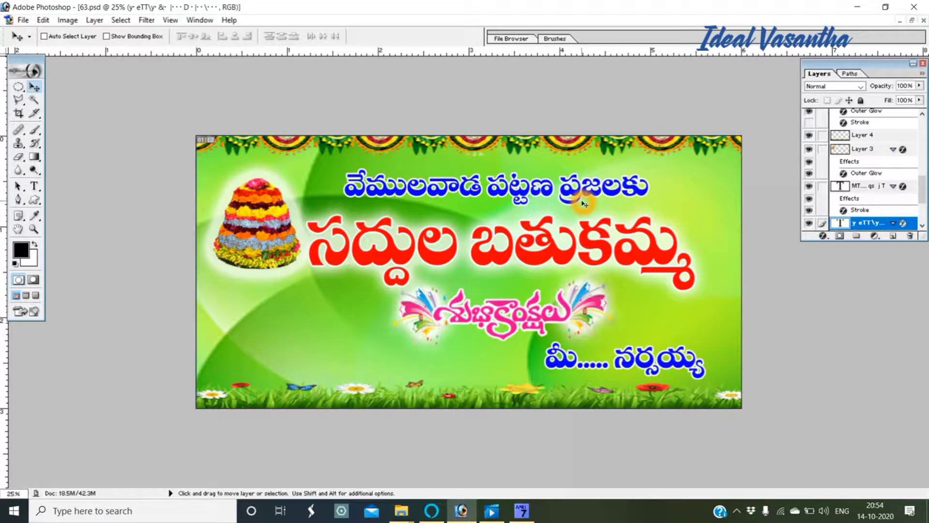
pyautogui.moveTo(584, 203); pyautogui.dragTo(585, 204)
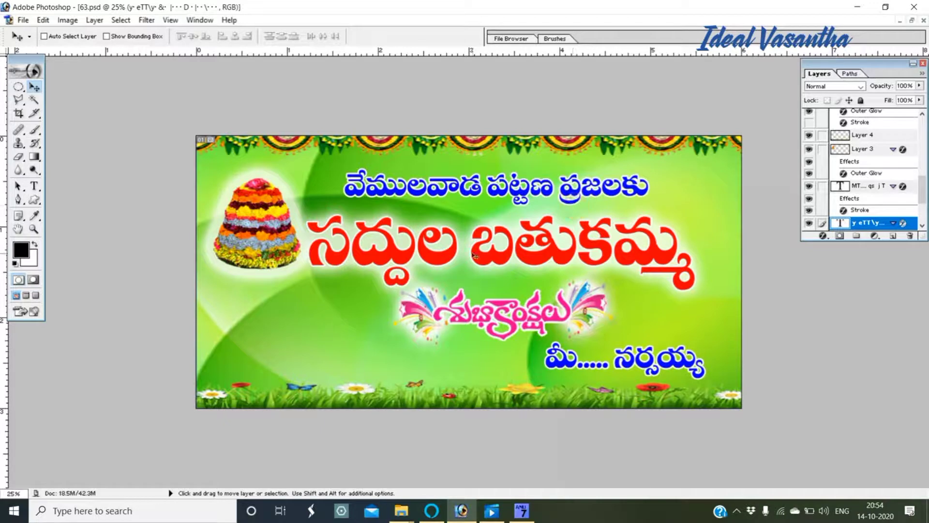
# Step: Stretch the flower stack (Layer 3) downward to 109.7% height, keeping its width at 100%, and save the file
pyautogui.rightClick(276, 240)
pyautogui.click(291, 245)
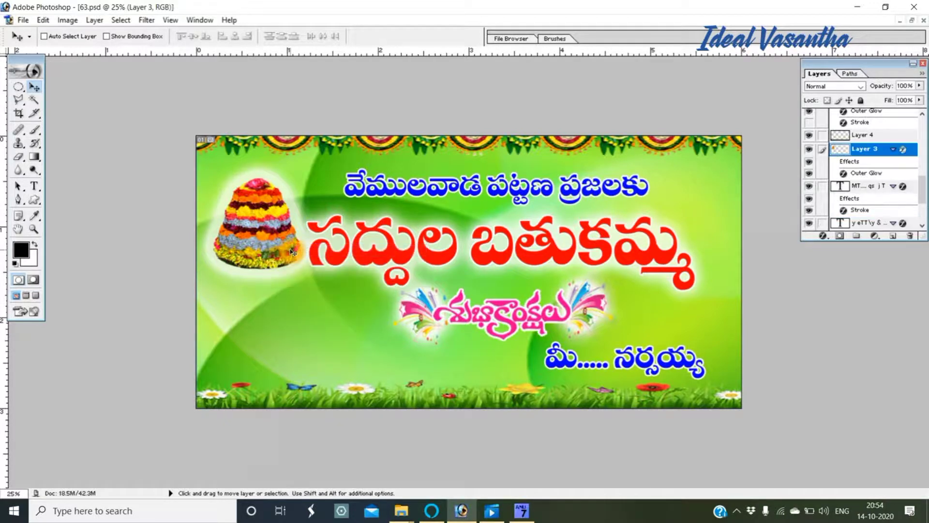
pyautogui.hotkey('ctrl', 't')
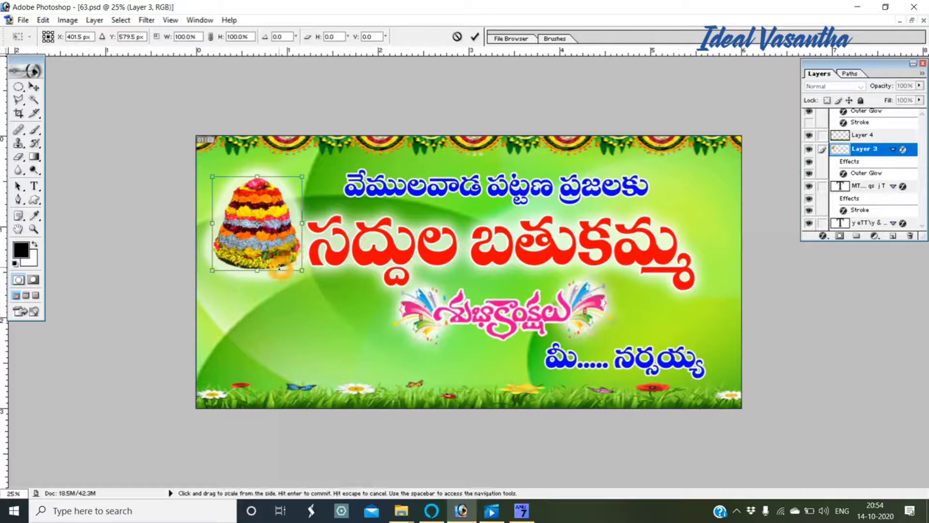
pyautogui.moveTo(257, 270); pyautogui.dragTo(263, 276)
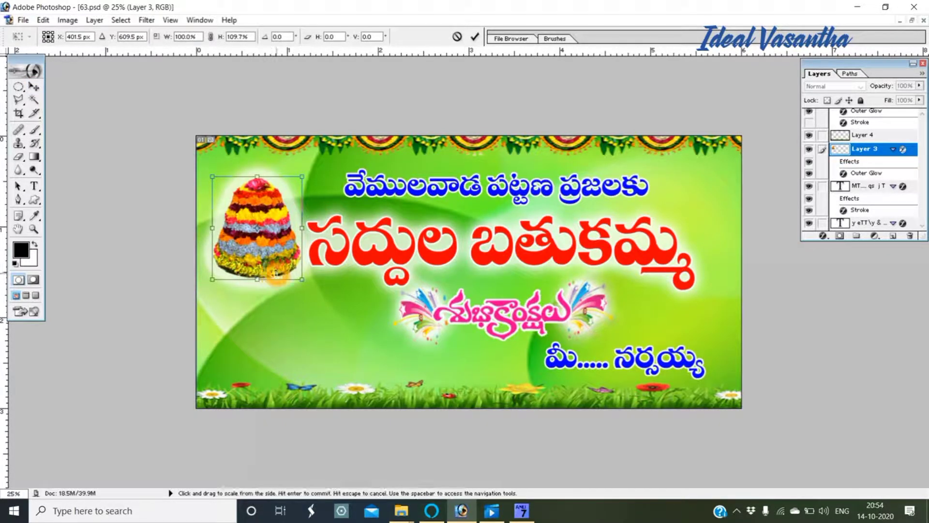
pyautogui.press('Return')
pyautogui.hotkey('ctrl', 's')
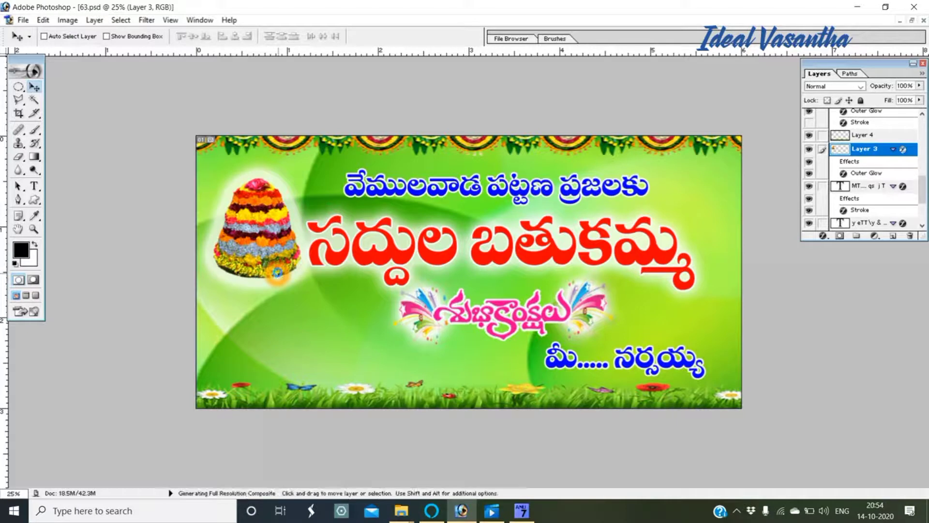
# Step: Apply a pale yellow Outer Glow to the blue top text line with 75% opacity, 10% spread and a size of 150 px
pyautogui.rightClick(554, 194)
pyautogui.click(566, 204)
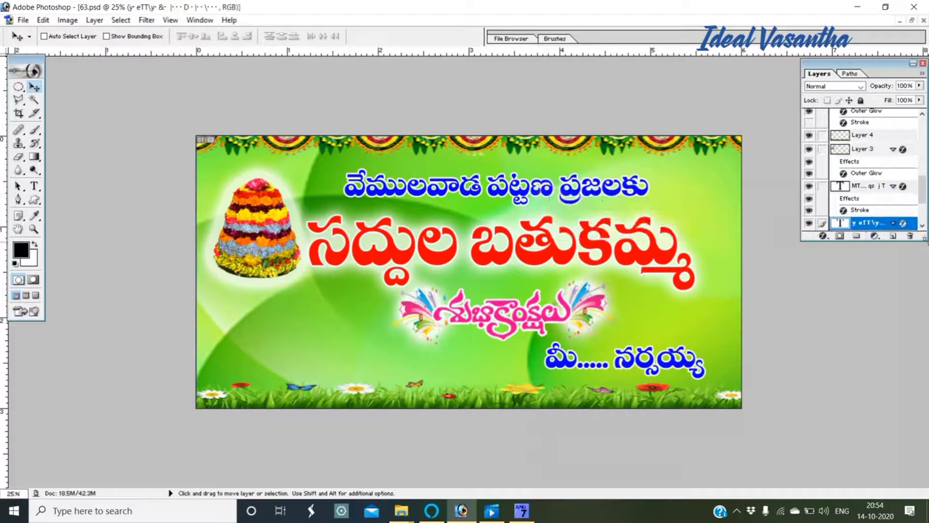
pyautogui.click(912, 229)
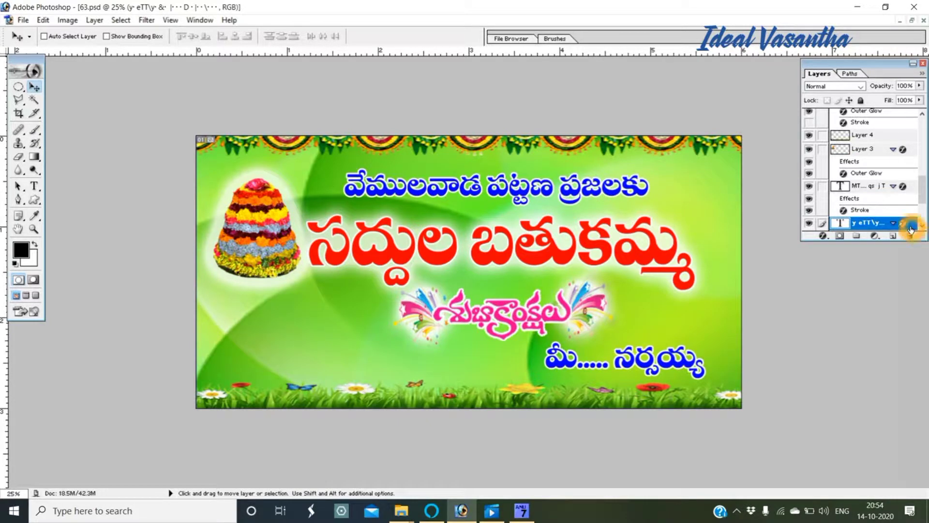
pyautogui.doubleClick(912, 228)
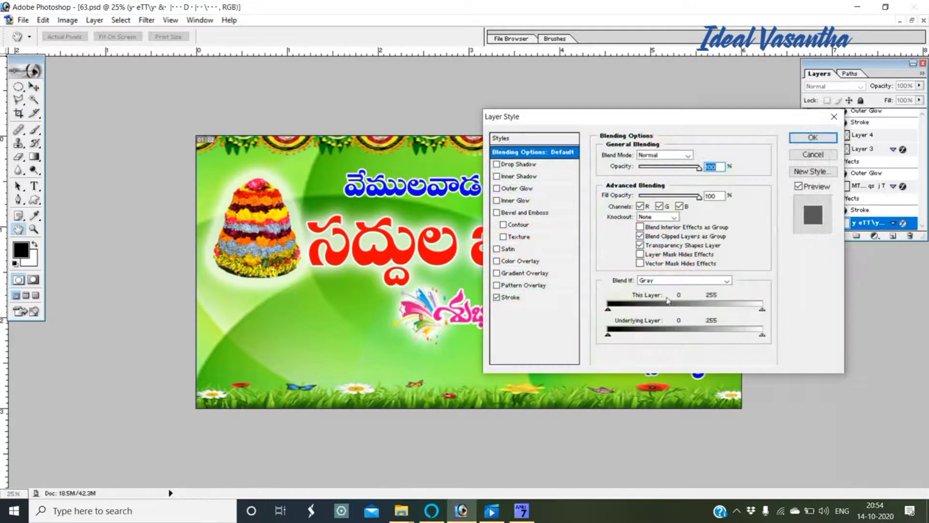
pyautogui.click(514, 189)
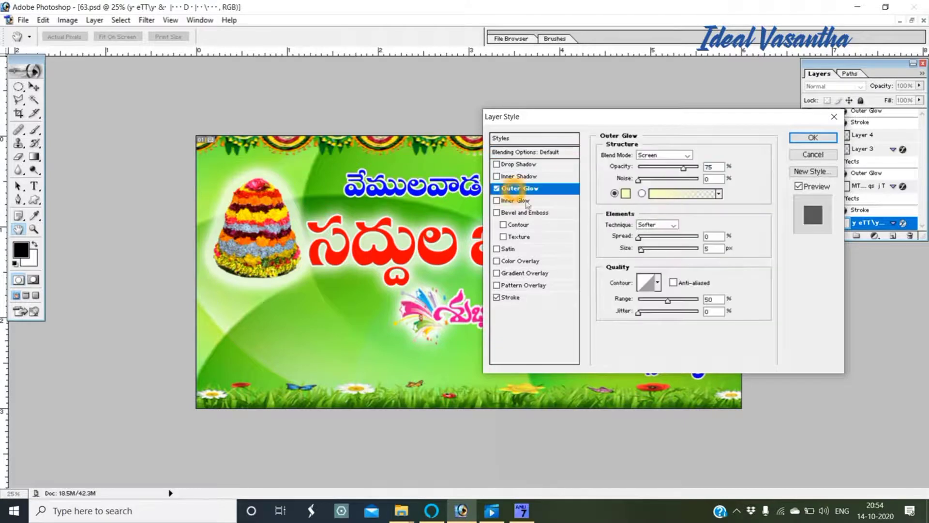
pyautogui.click(643, 250)
pyautogui.moveTo(642, 249); pyautogui.dragTo(678, 250)
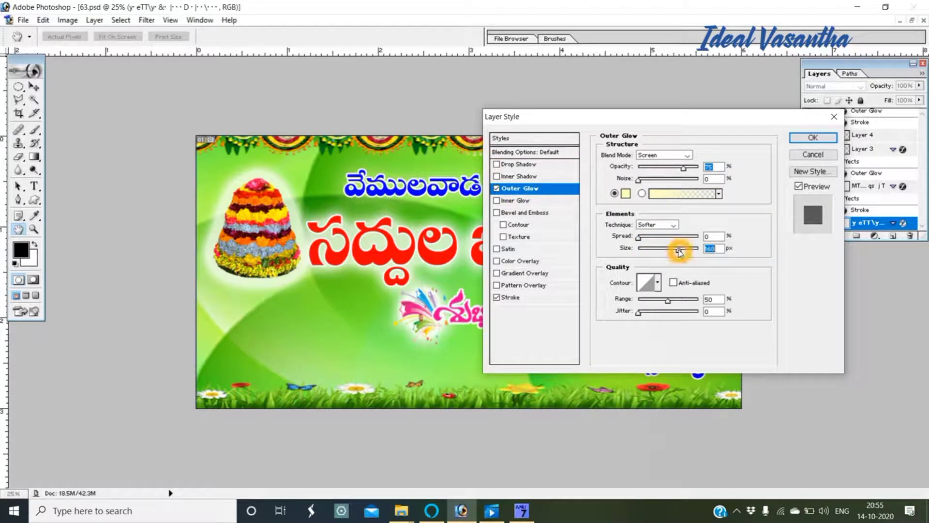
pyautogui.click(640, 238)
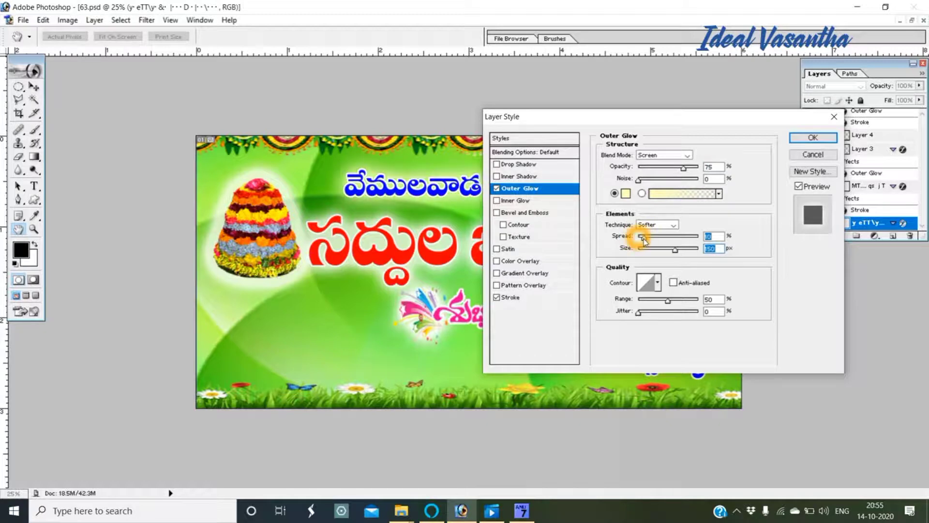
pyautogui.click(808, 138)
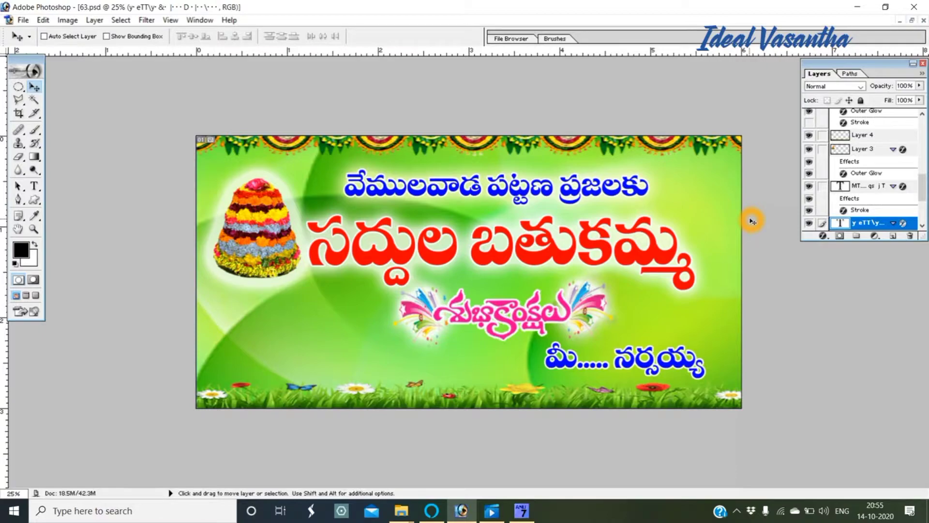
pyautogui.press('shift')
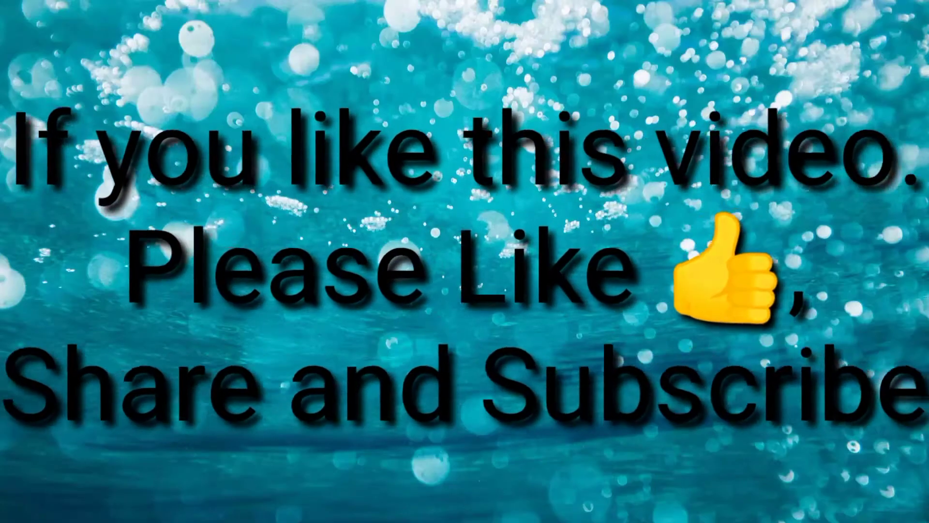